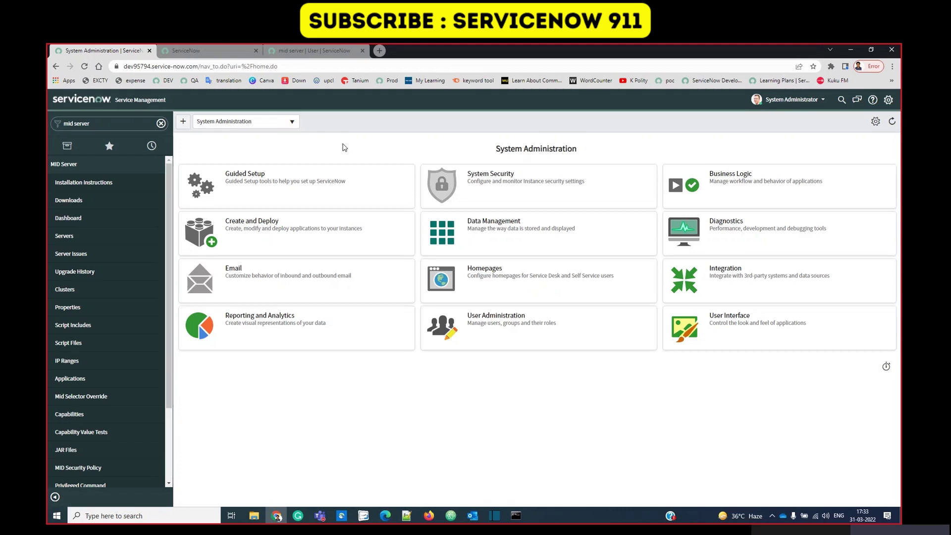
Filter the navigator for 'mid server' and open the MID Server Downloads page.
key("alt+Tab")
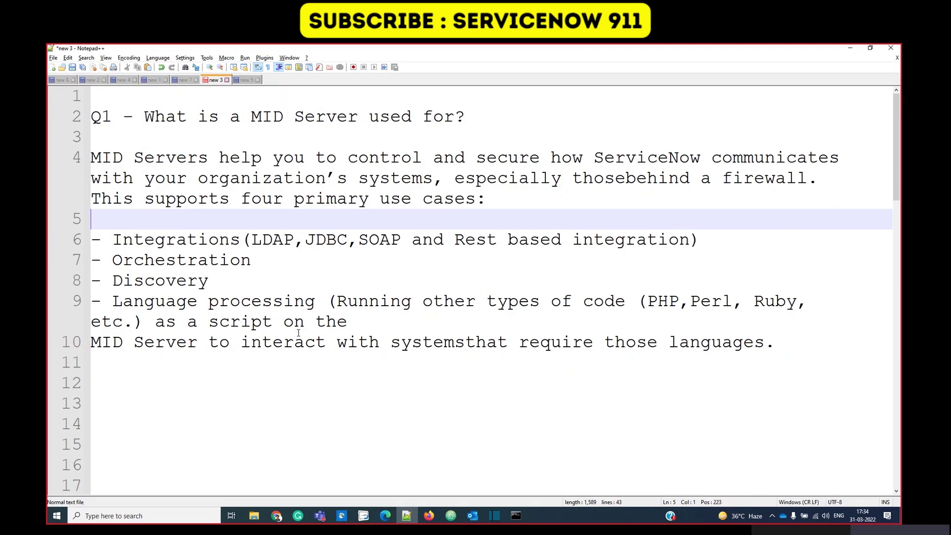
key("alt+Tab")
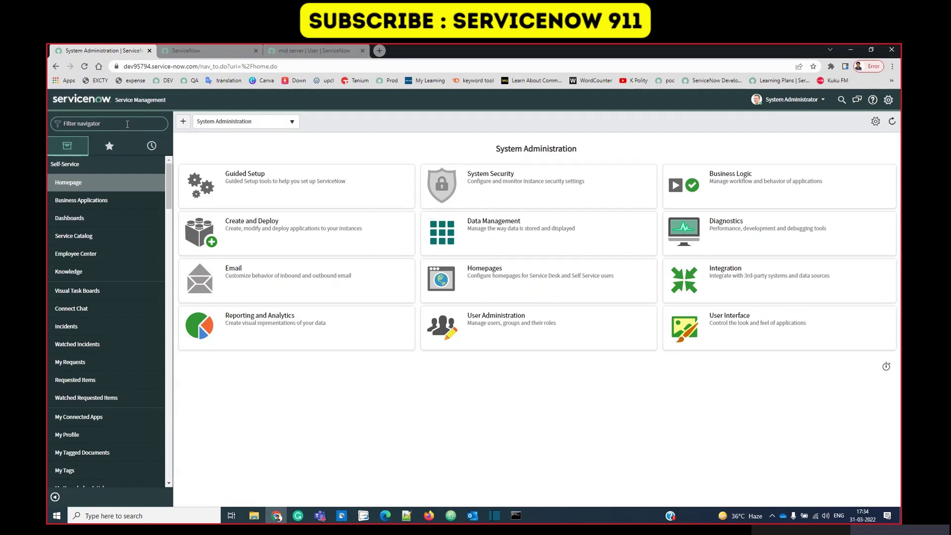
type("mid server")
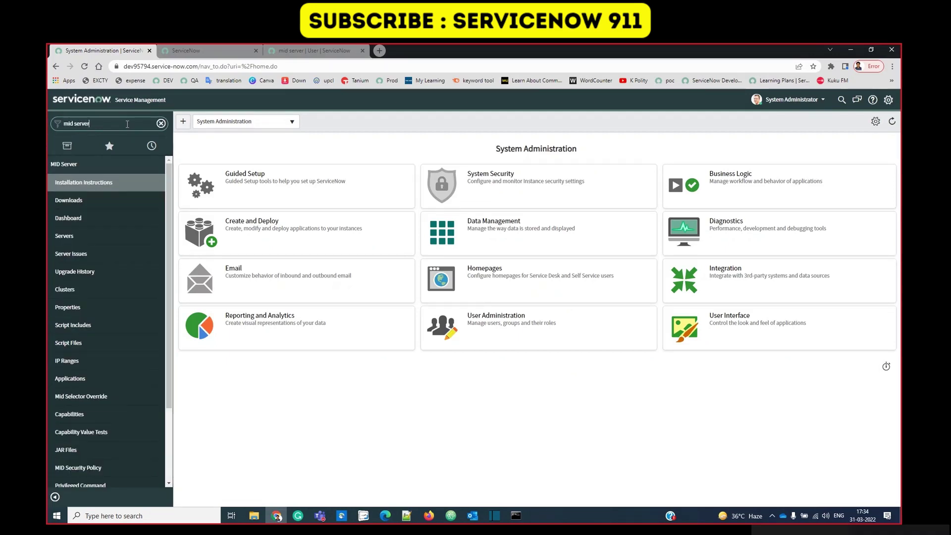
left_click(66, 200)
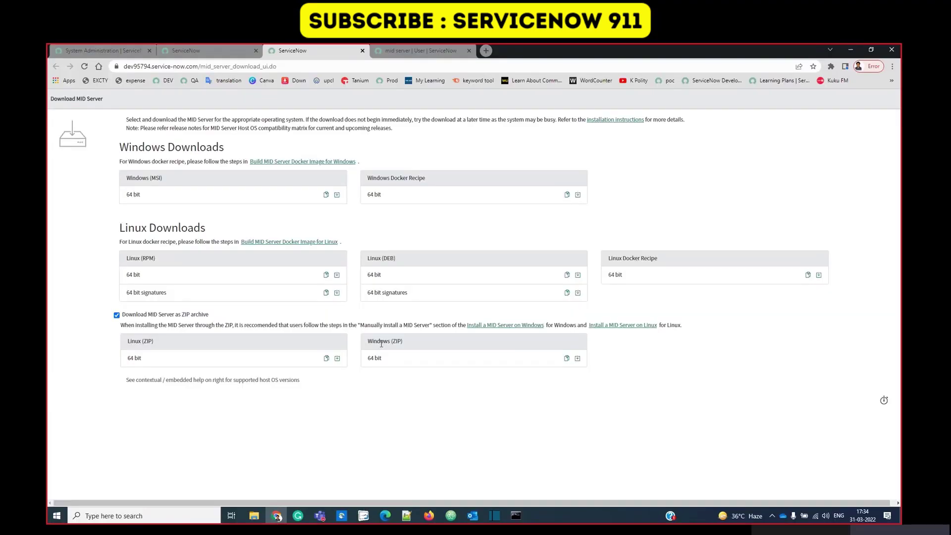
triple_click(385, 341)
left_click(108, 52)
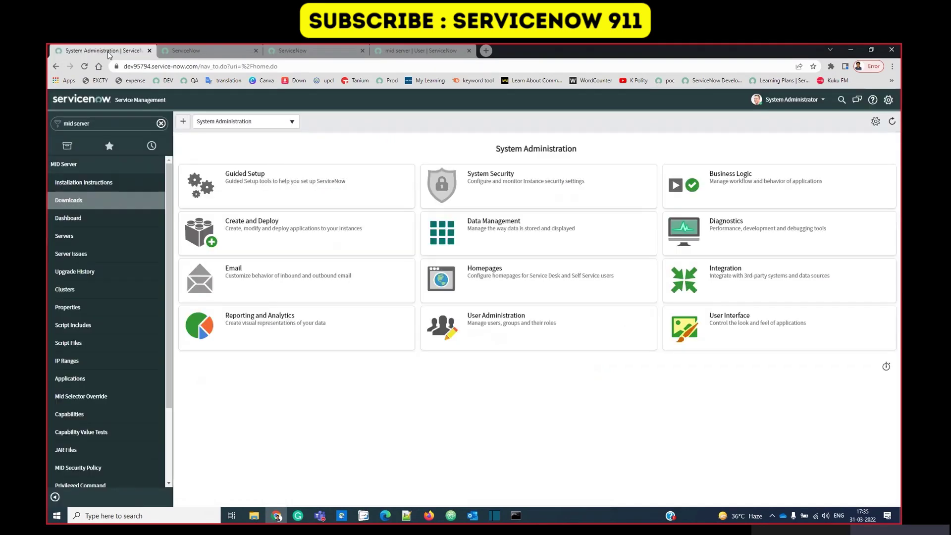
left_click(293, 50)
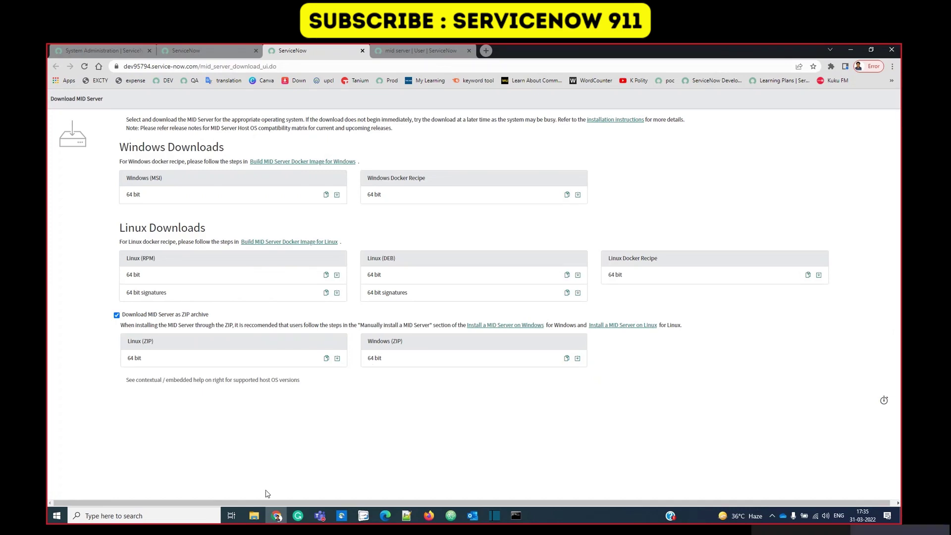
left_click(254, 517)
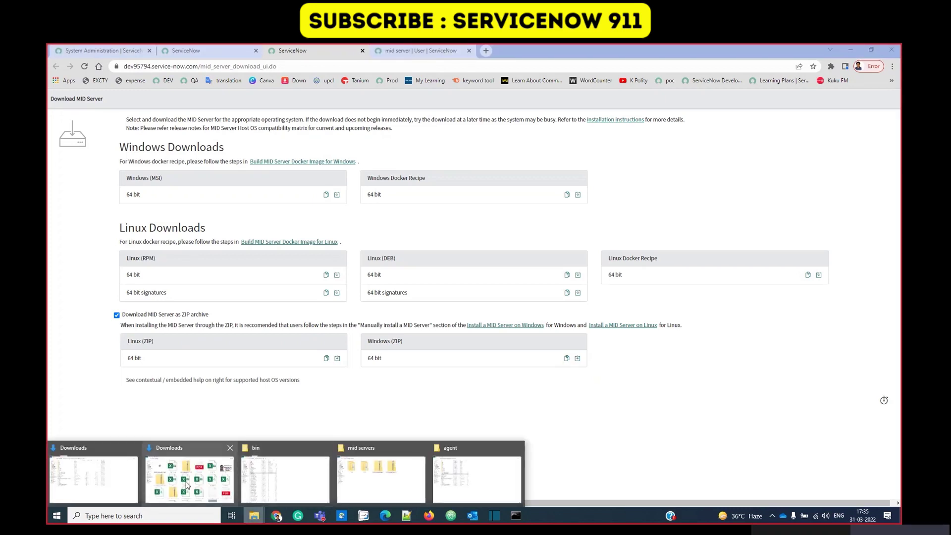
left_click(369, 475)
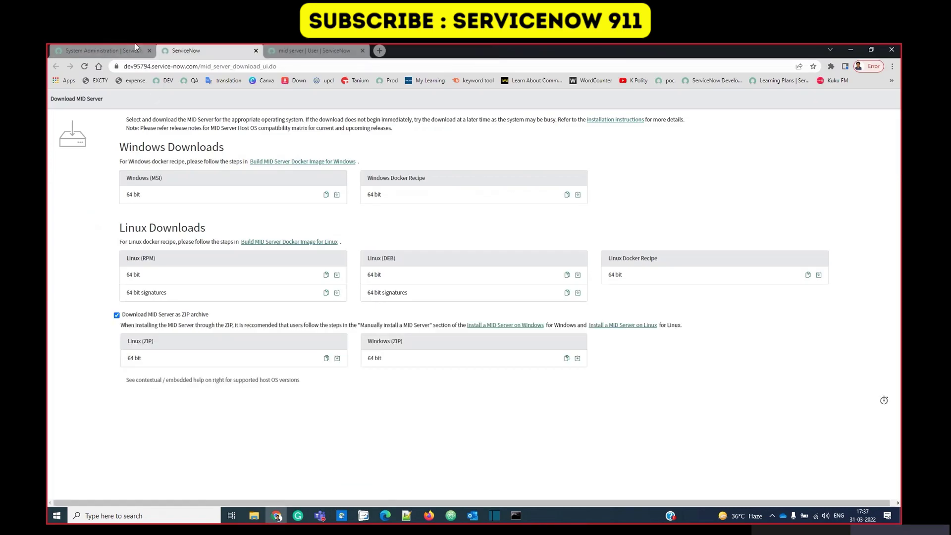
Open the MID Server user record from the Users list sorted by Updated.
left_click(121, 44)
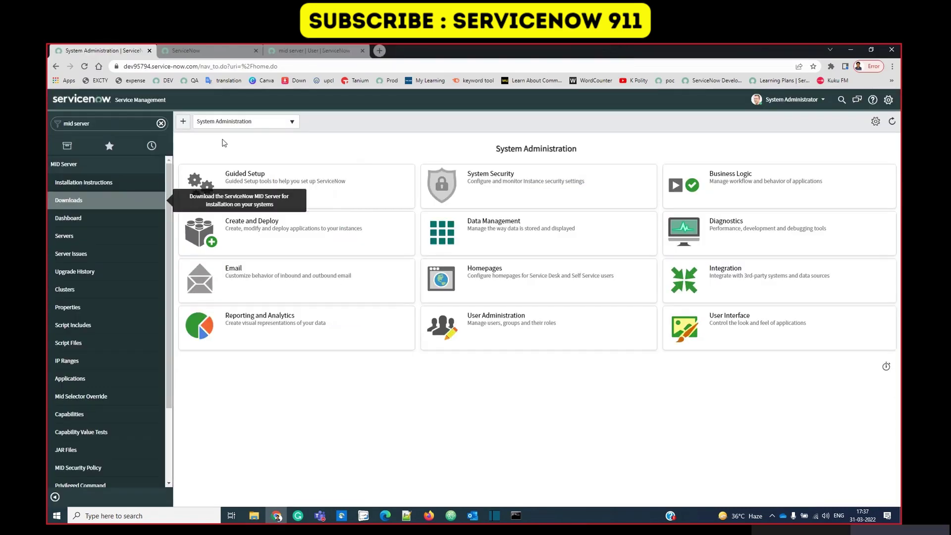
triple_click(127, 123)
type("users")
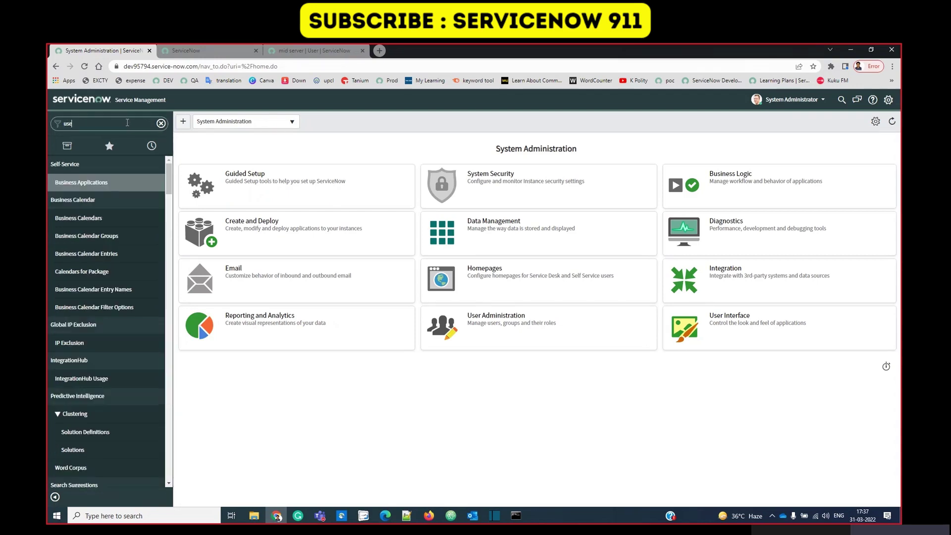
left_click(61, 271)
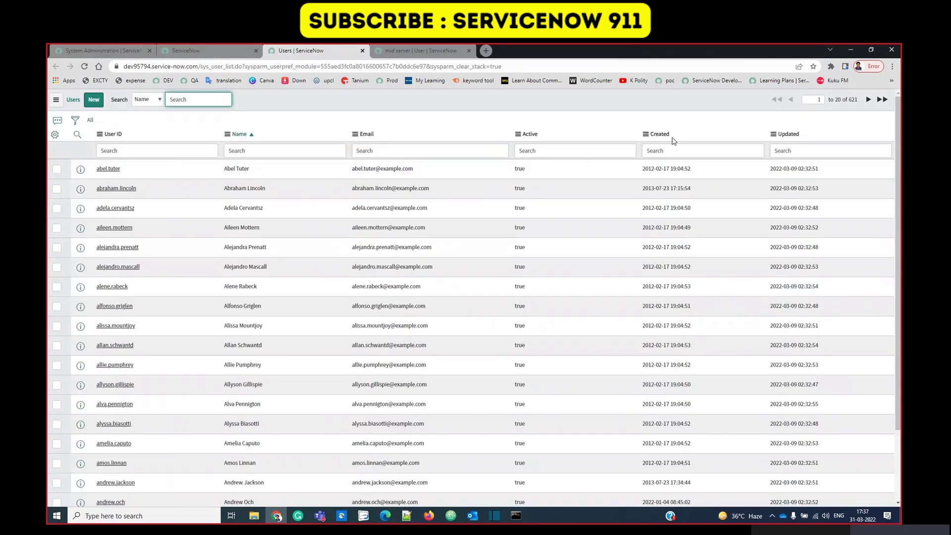
left_click(788, 134)
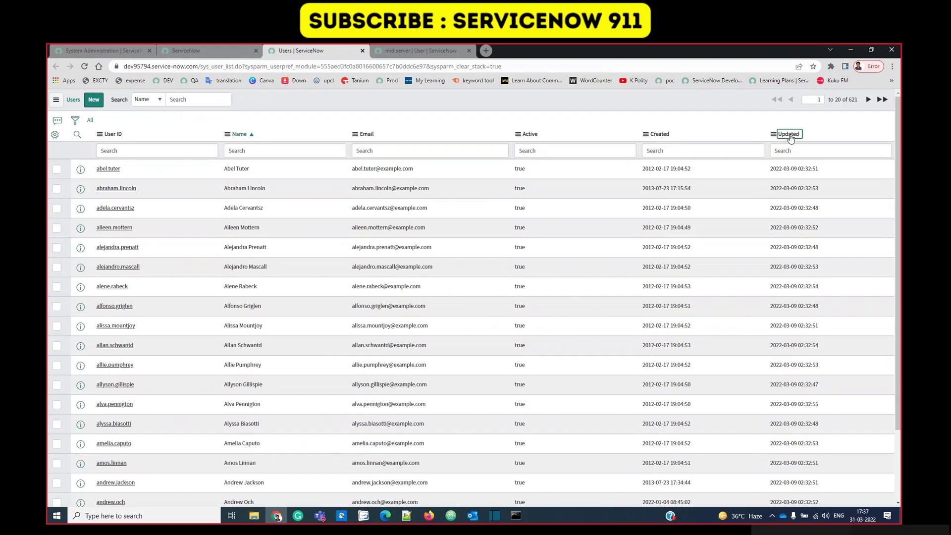
left_click(116, 170)
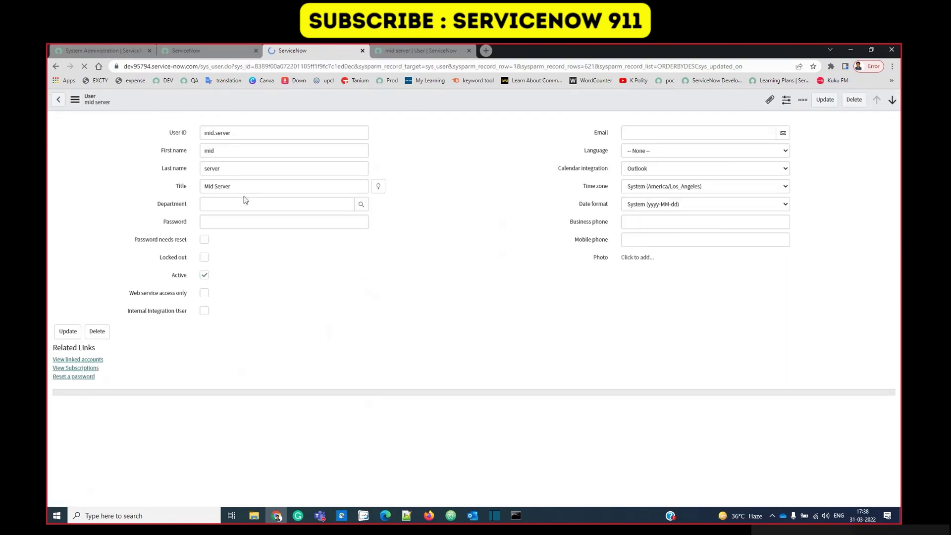
Check the user's mid_server role in the Roles editor and save the role list.
scroll(245, 200, "down", 4)
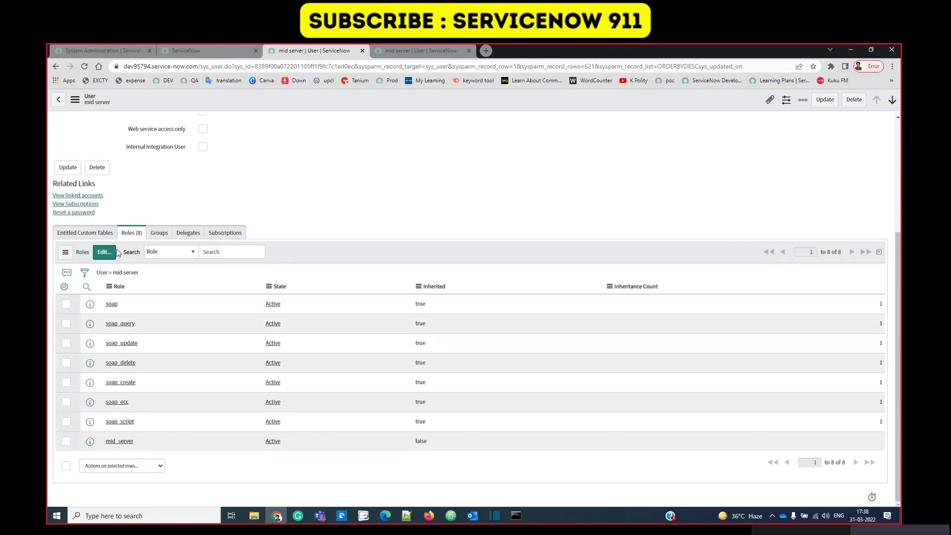
left_click(105, 253)
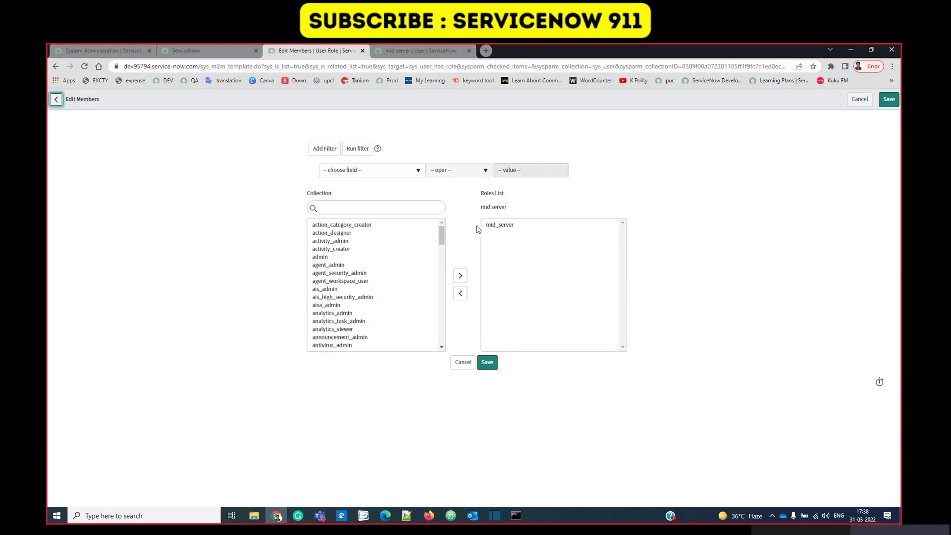
left_click(487, 367)
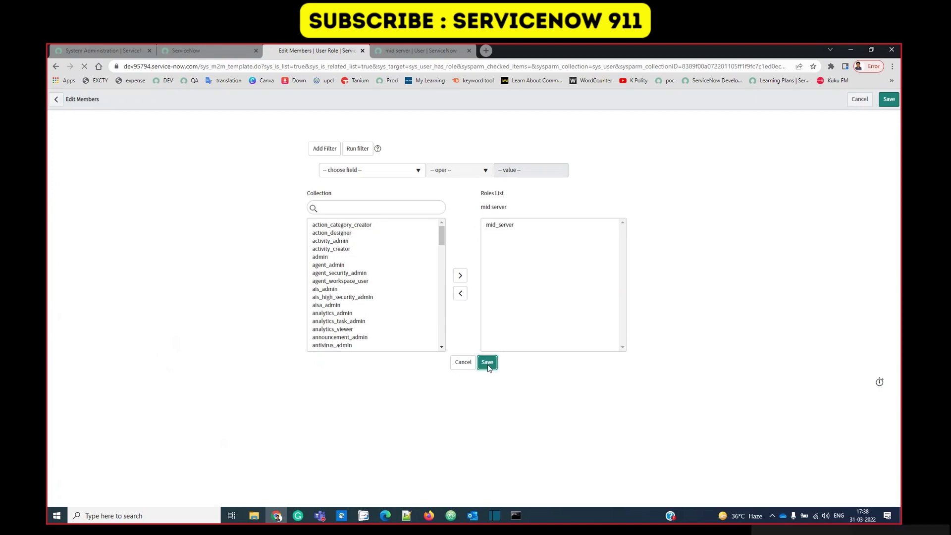
left_click(102, 50)
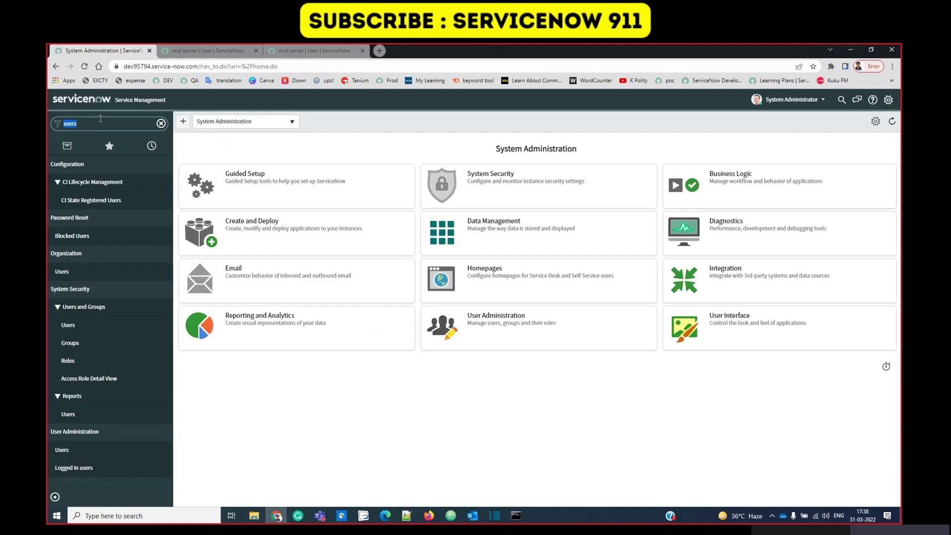
left_click(101, 122)
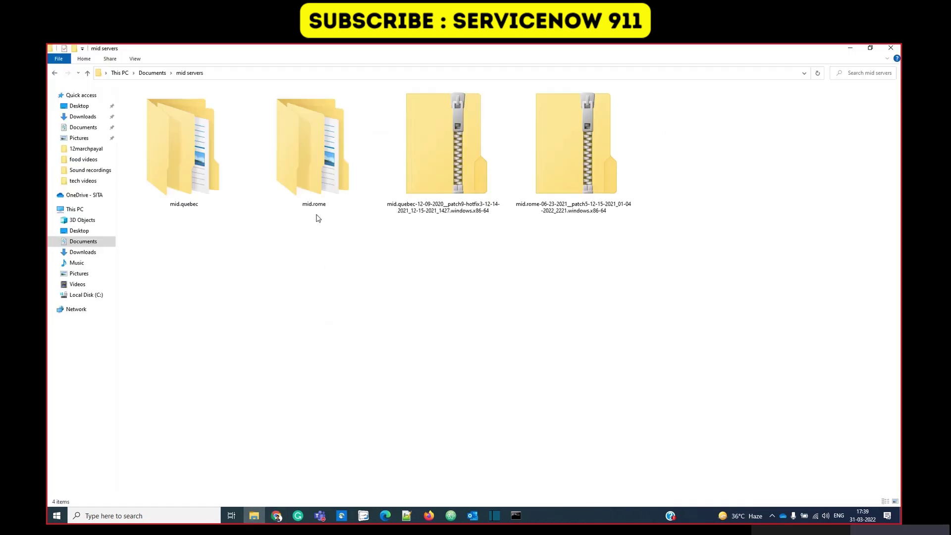
Open mid.rome\agent\config.xml in Notepad++ and highlight its MID Server Configuration header.
left_click(309, 162)
double_click(309, 162)
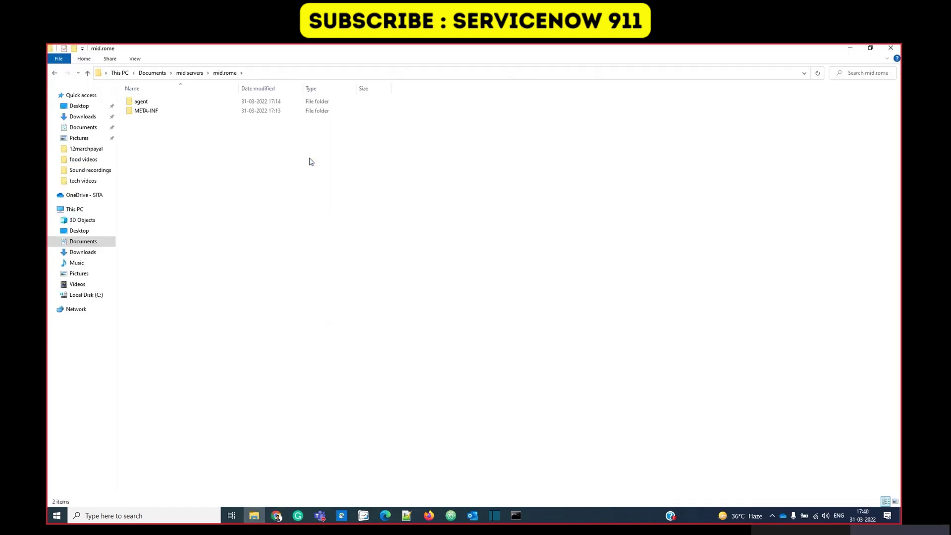
double_click(182, 101)
left_click(138, 227)
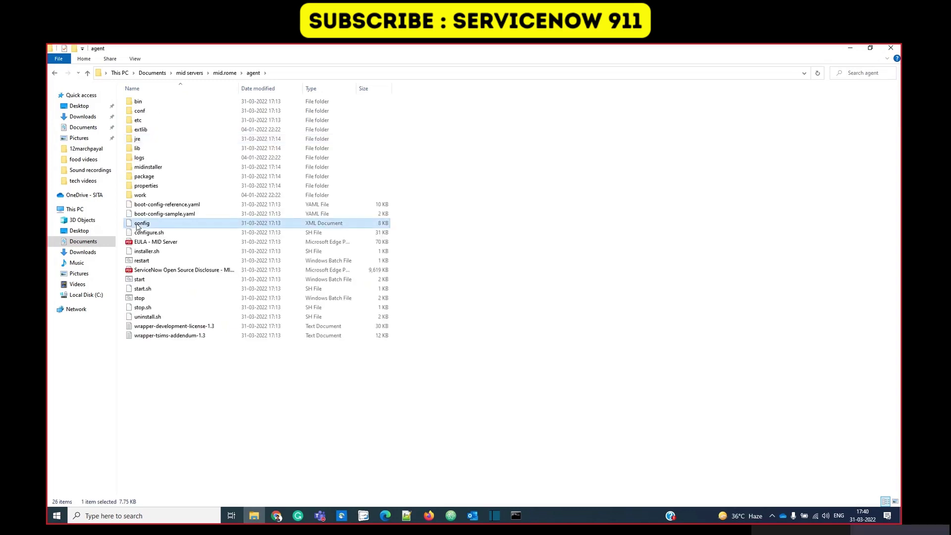
right_click(142, 223)
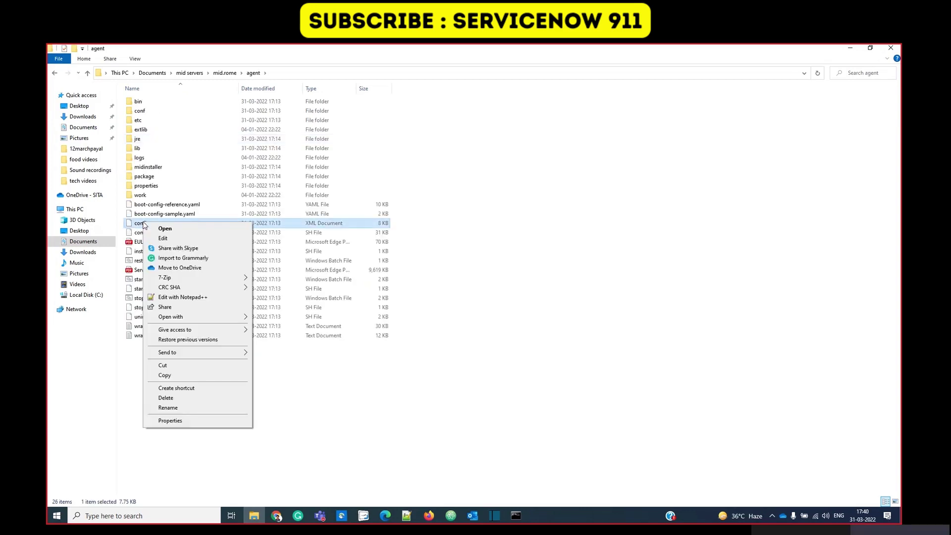
left_click(183, 297)
left_click_drag(118, 177, 375, 177)
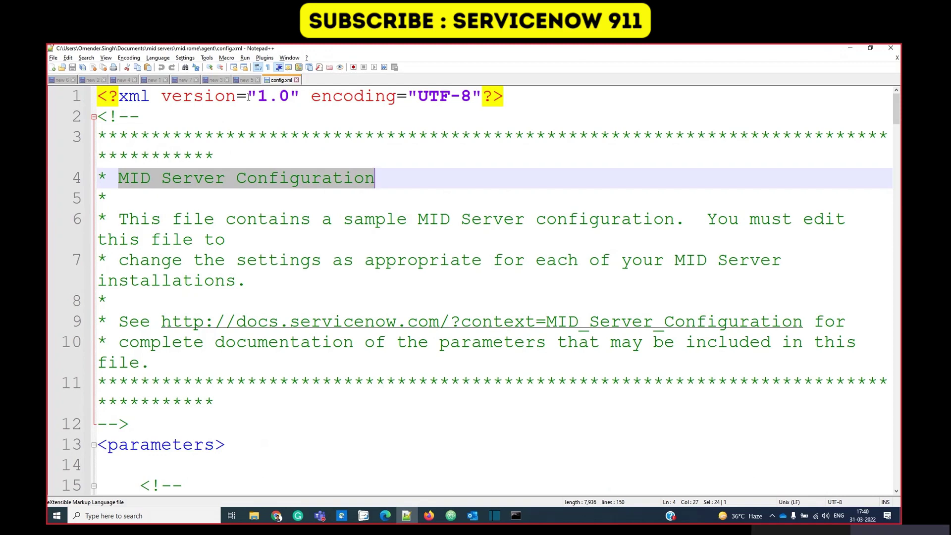
Replace the YOUR_INSTANCE placeholder in the url parameter with the instance URL copied from the notes.
left_click(246, 80)
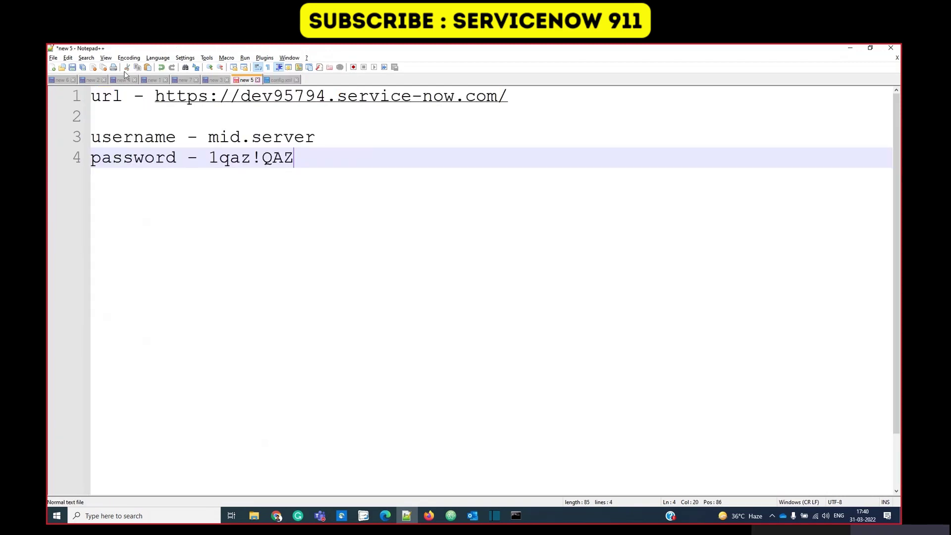
left_click_drag(154, 96, 506, 97)
key("ctrl+c")
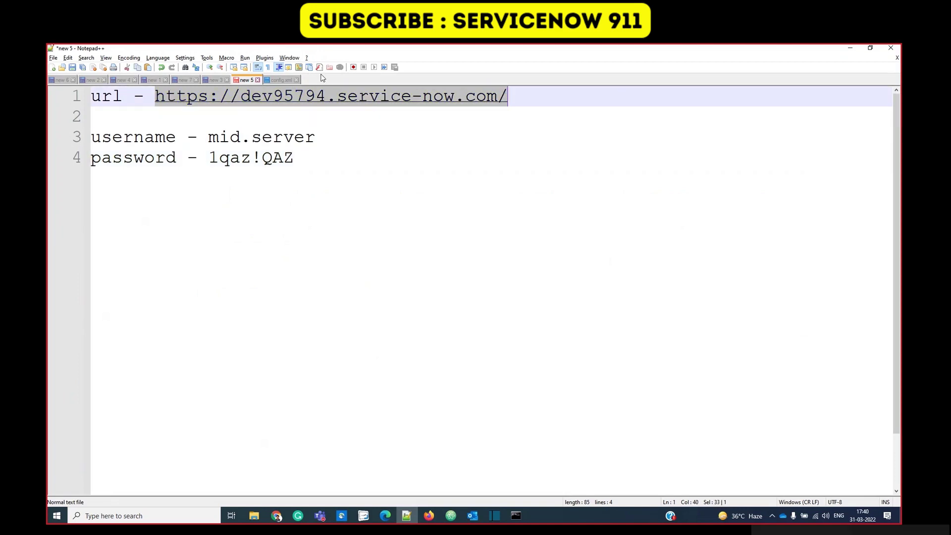
left_click(279, 80)
scroll(203, 435, "down", 7)
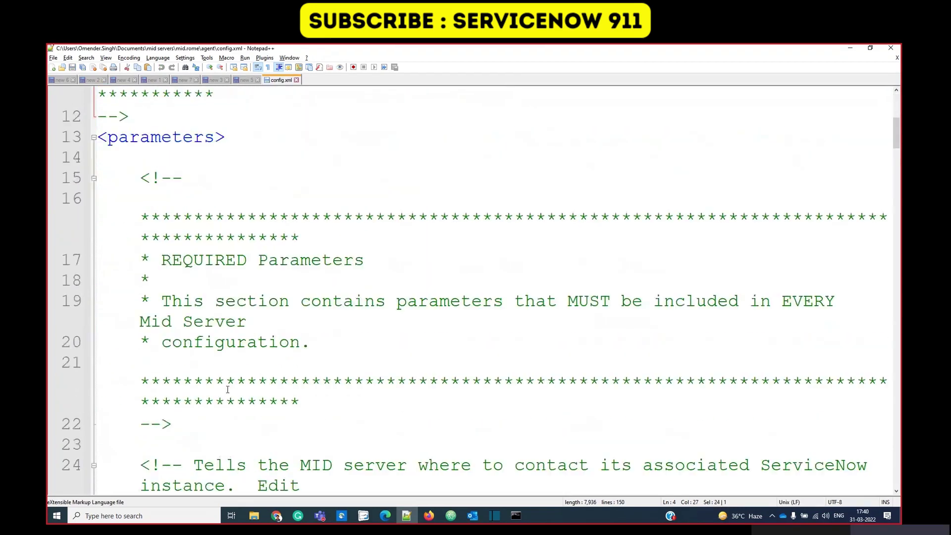
left_click(333, 362)
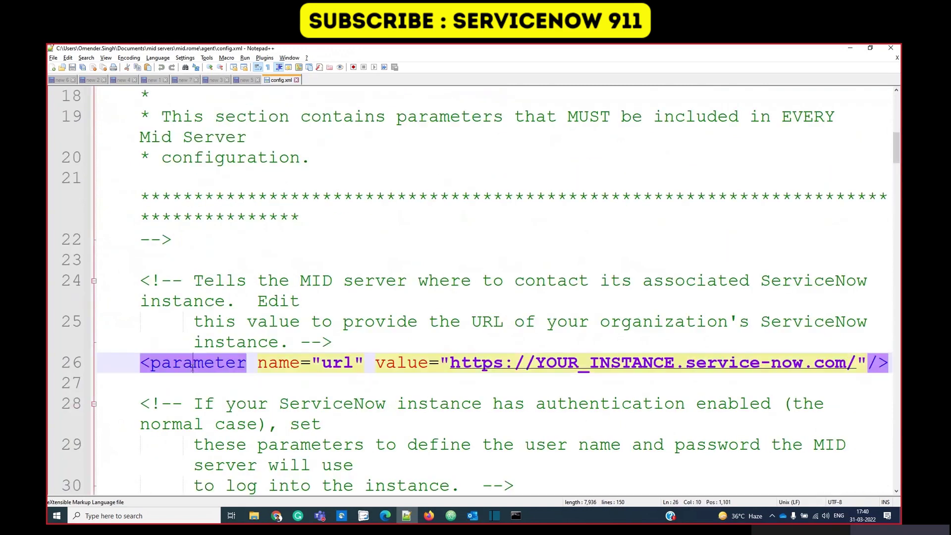
double_click(333, 362)
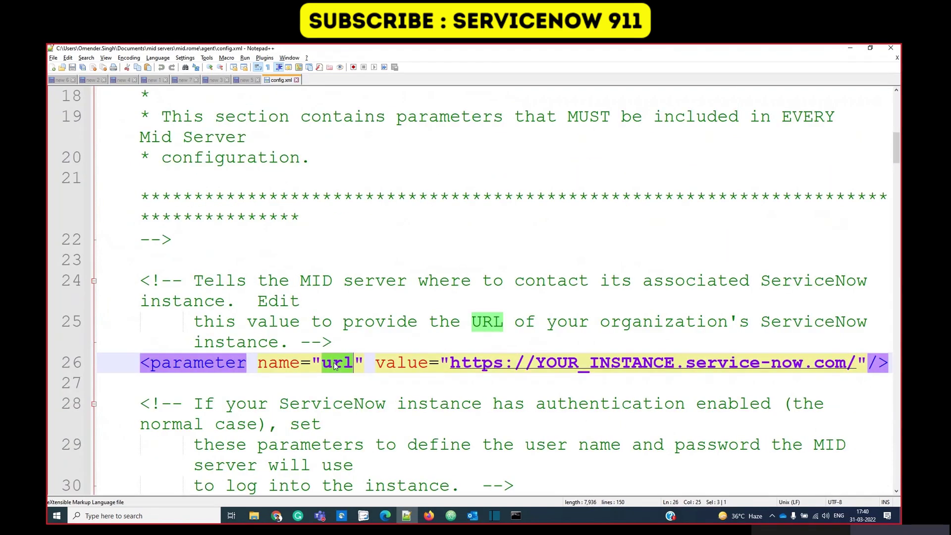
left_click_drag(856, 362, 450, 364)
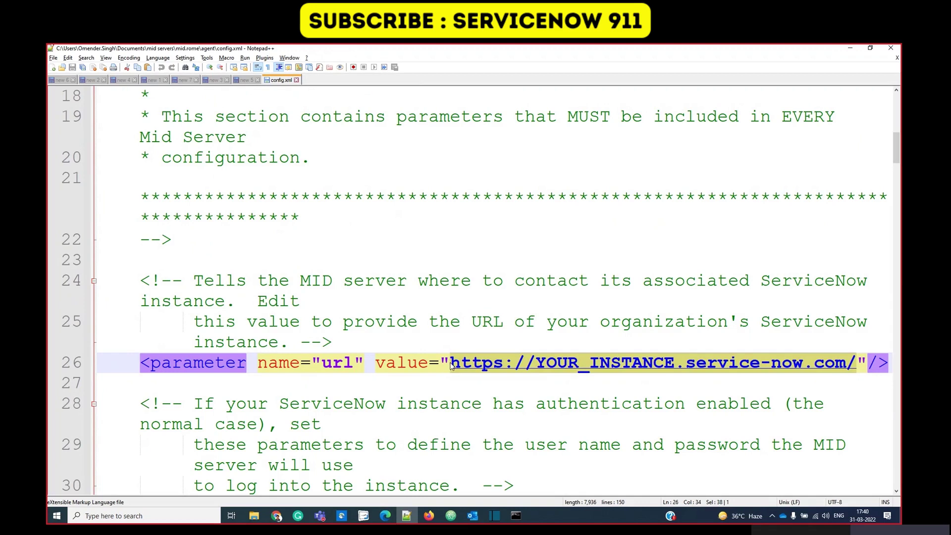
key("ctrl+v")
Copy the instance username from the notes for use in config.xml.
left_click(246, 80)
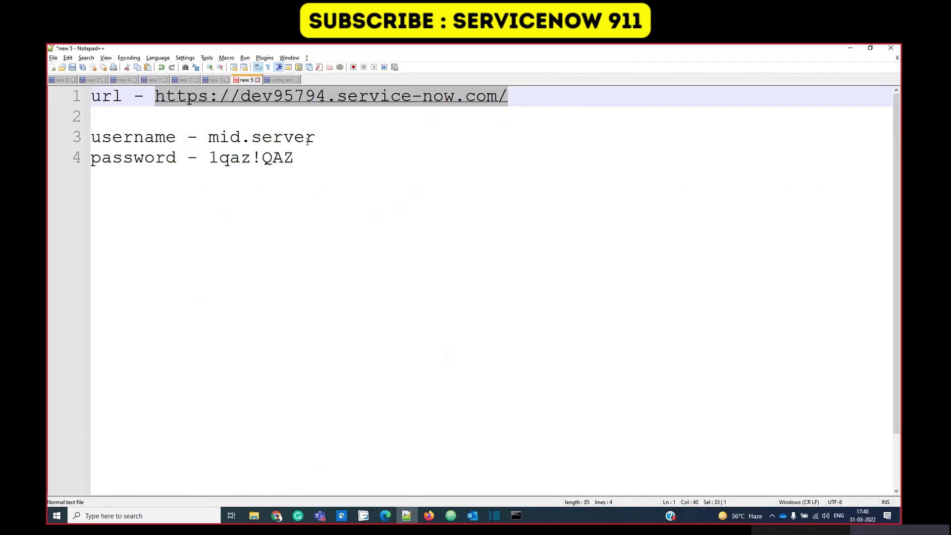
left_click(315, 136)
left_click_drag(315, 137, 208, 137)
key("ctrl+c")
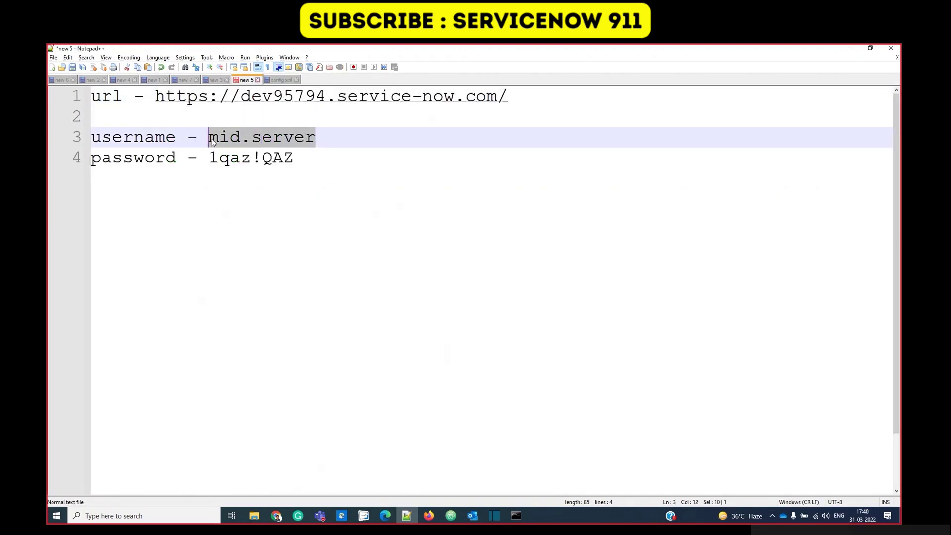
left_click(280, 80)
scroll(338, 330, "down", 3)
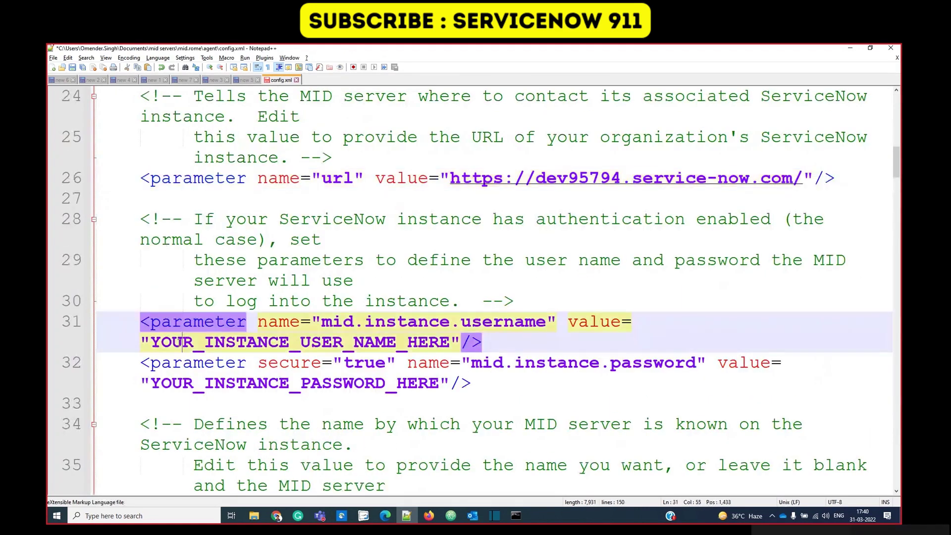
Paste the username on line 31 and enter the instance password on line 32.
double_click(179, 343)
key("ctrl+v")
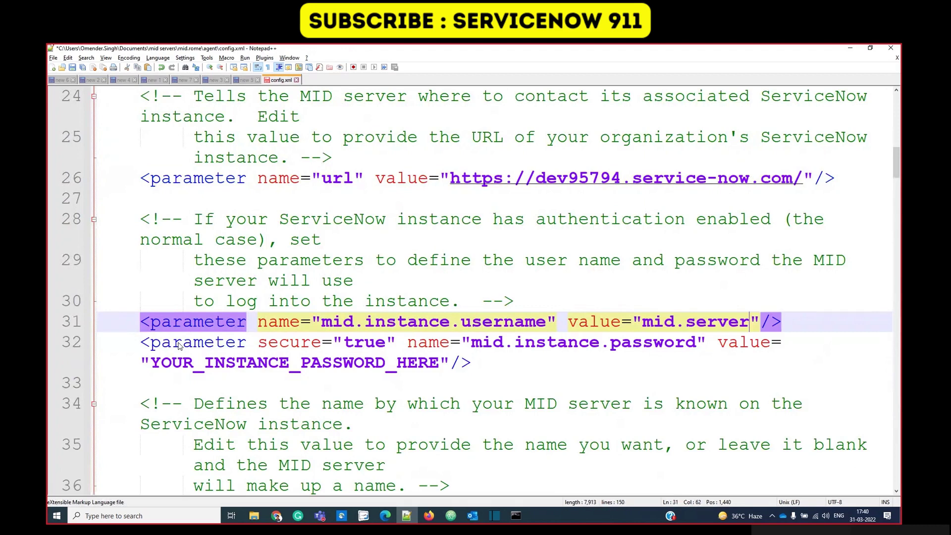
left_click(268, 363)
double_click(268, 363)
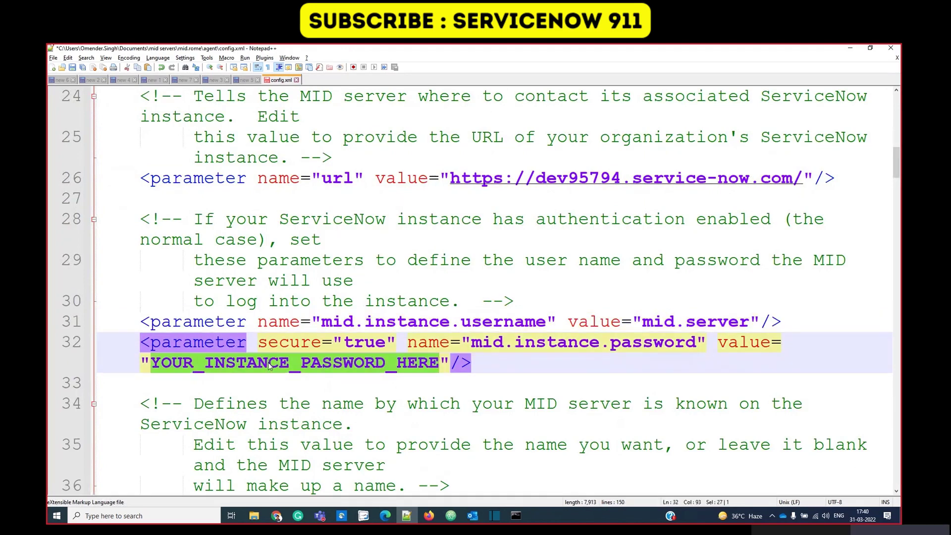
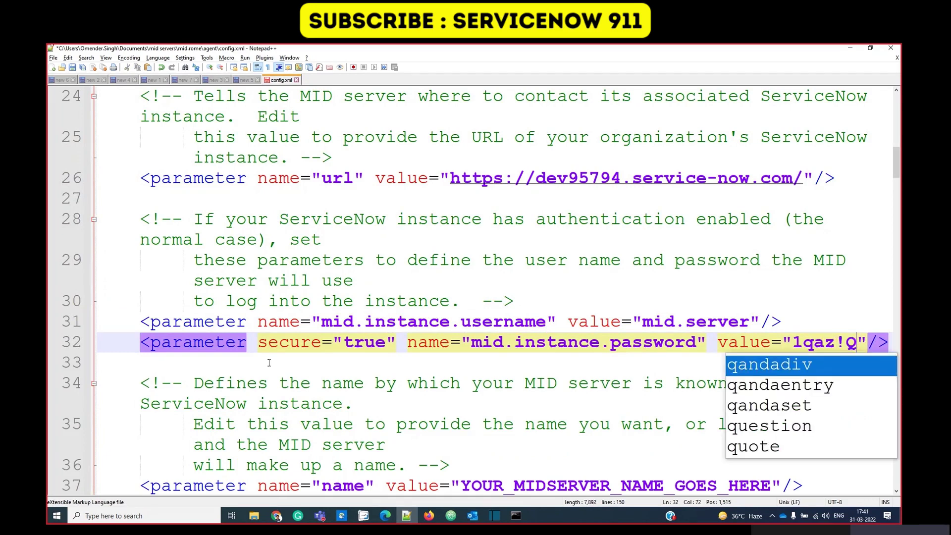
Set the MID server name on line 37 to demo_mid_server.
scroll(499, 310, "down", 3)
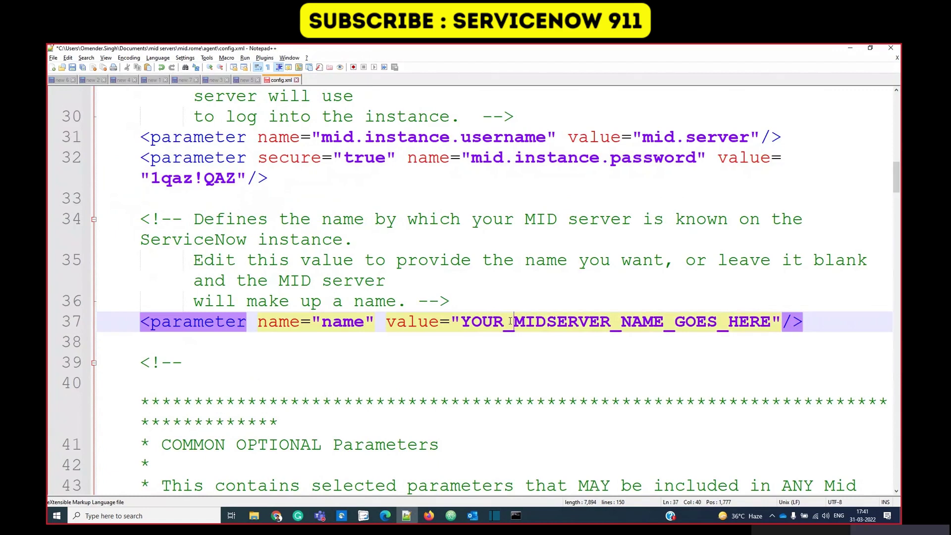
double_click(510, 322)
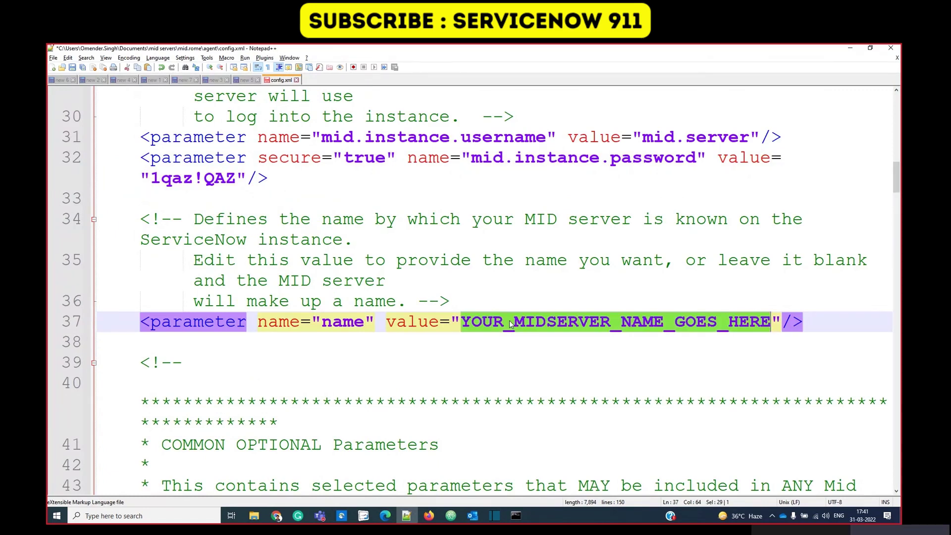
type("demomidserver")
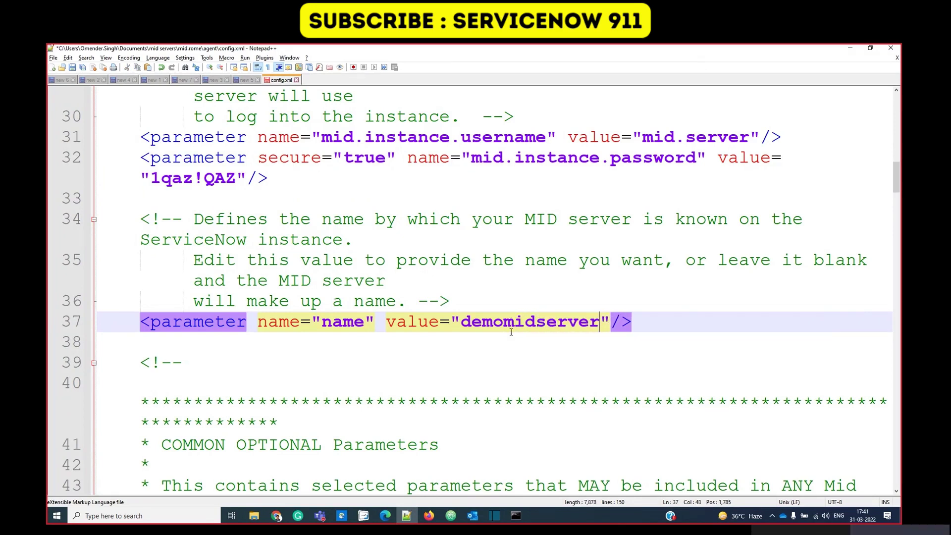
left_click(538, 325)
type("_")
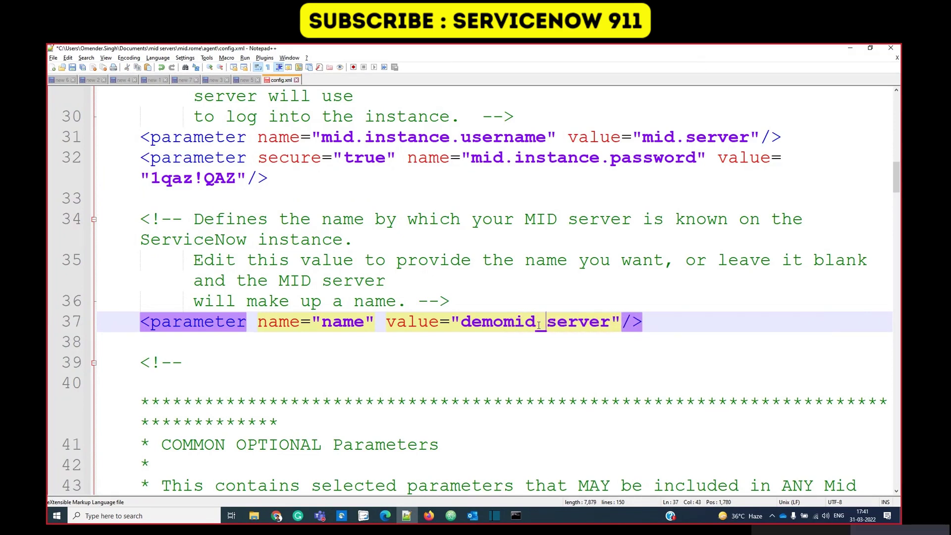
left_click(503, 323)
type("_")
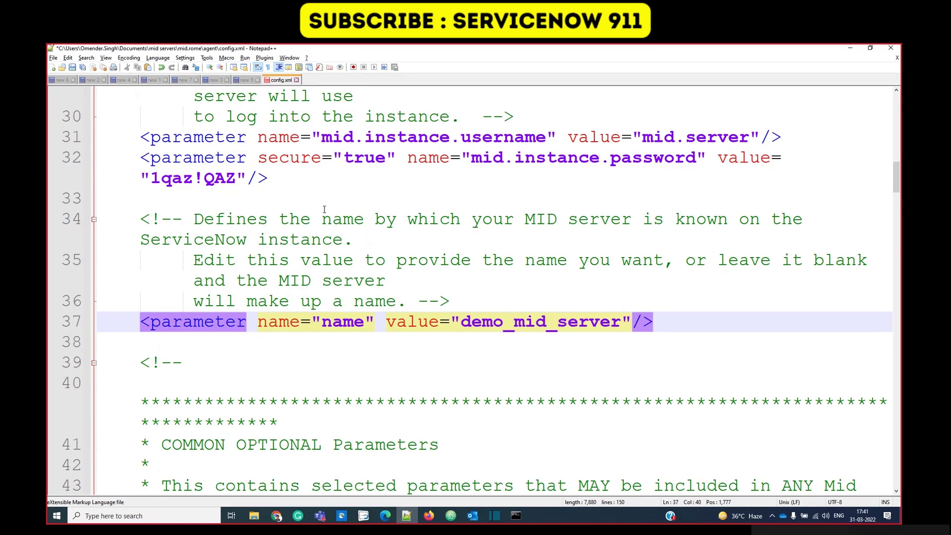
Save the edited config.xml.
scroll(324, 209, "down", 15)
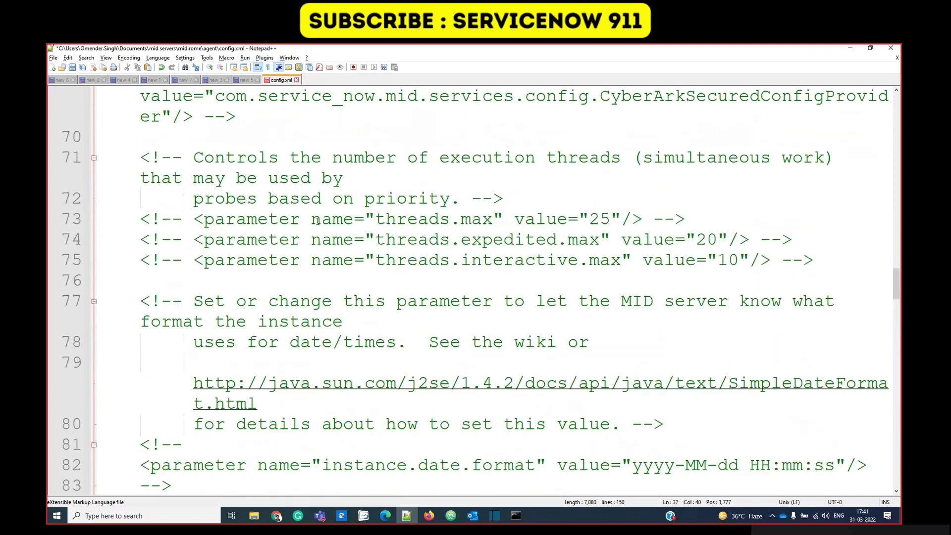
scroll(317, 221, "up", 20)
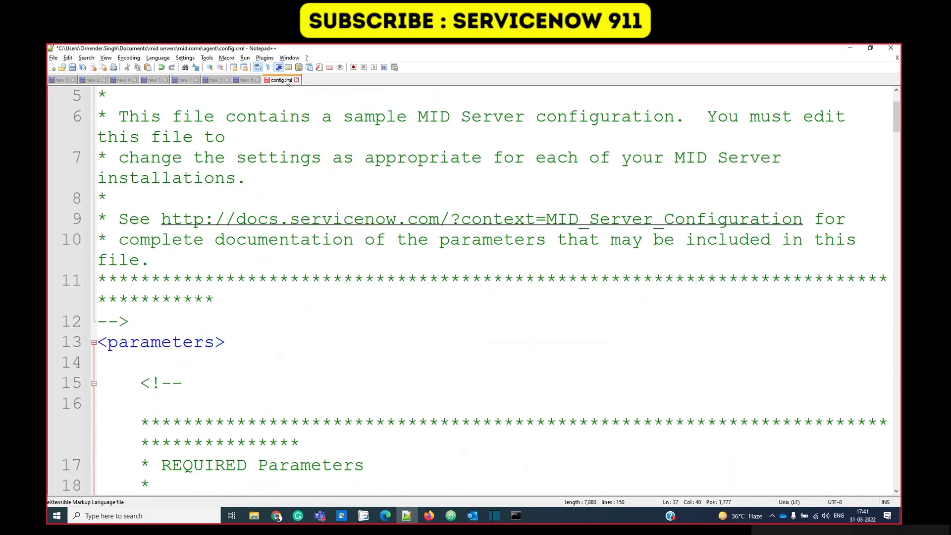
right_click(286, 80)
left_click(308, 135)
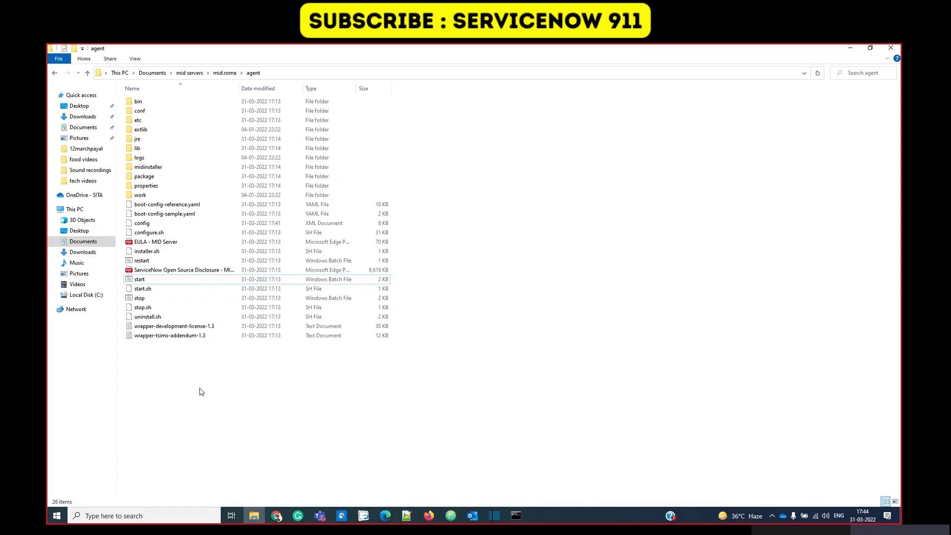
Launch Command Prompt as administrator from the taskbar.
left_click(516, 516)
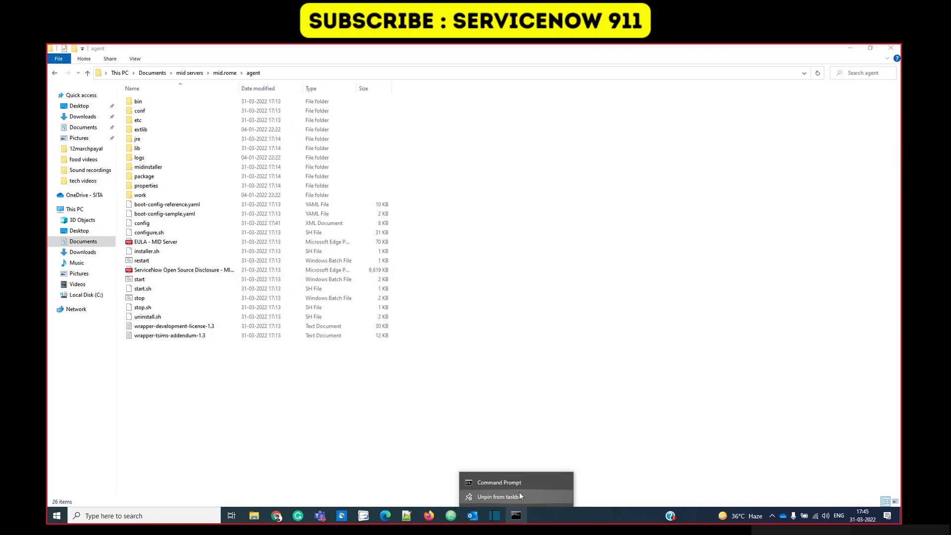
right_click(517, 483)
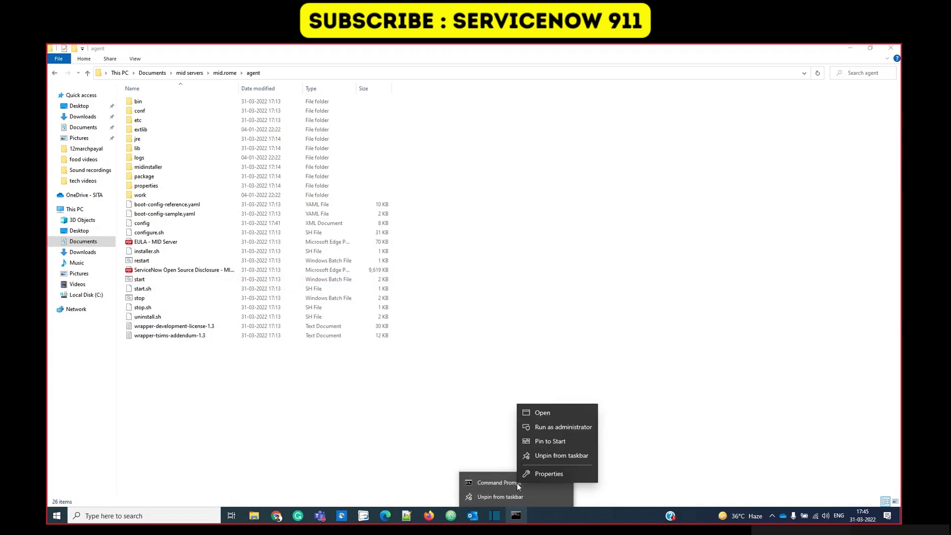
left_click(558, 427)
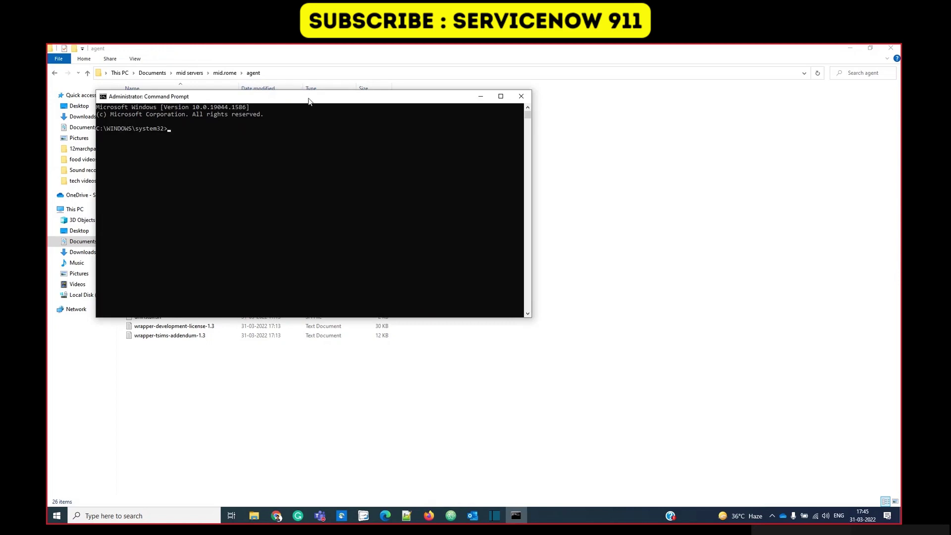
left_click_drag(309, 101, 488, 209)
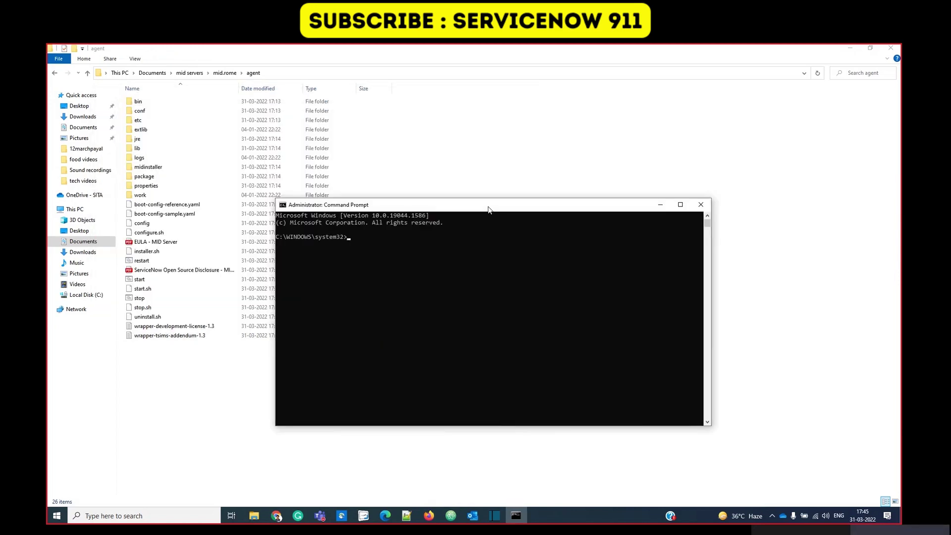
Copy the agent folder path from Explorer and cd into it in the console.
right_click(257, 74)
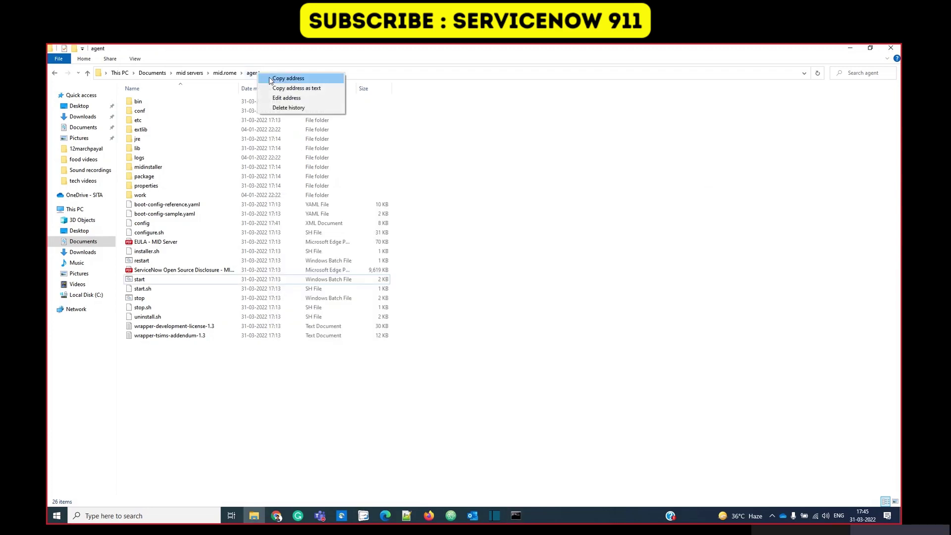
left_click(288, 79)
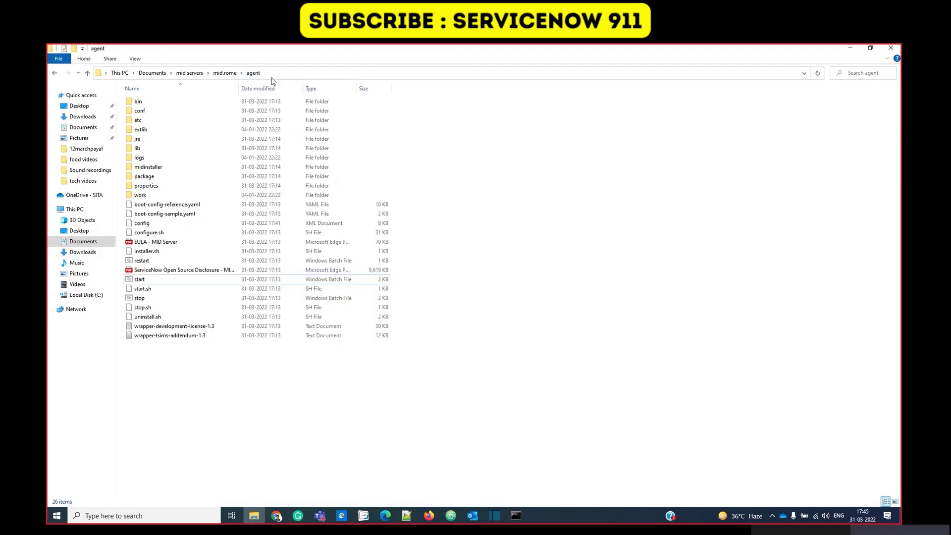
key("alt+Tab")
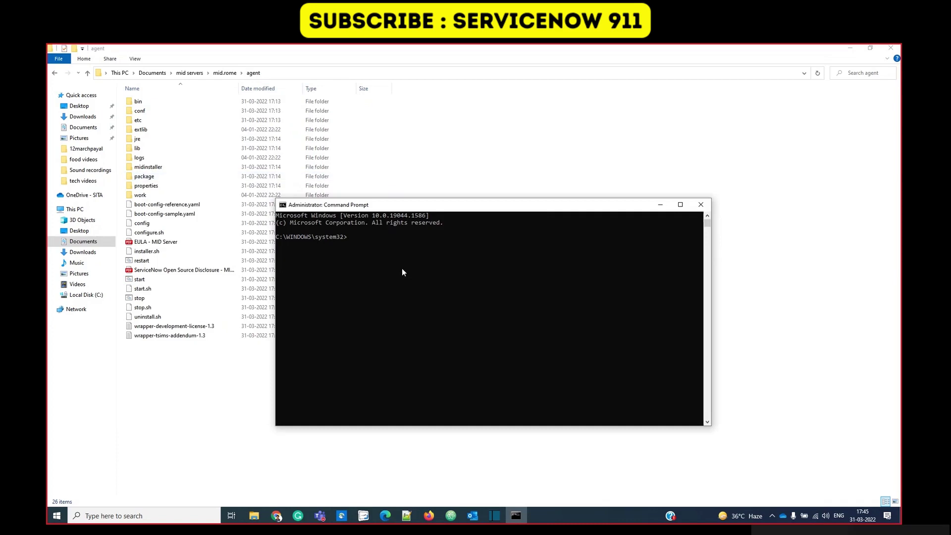
type("cd")
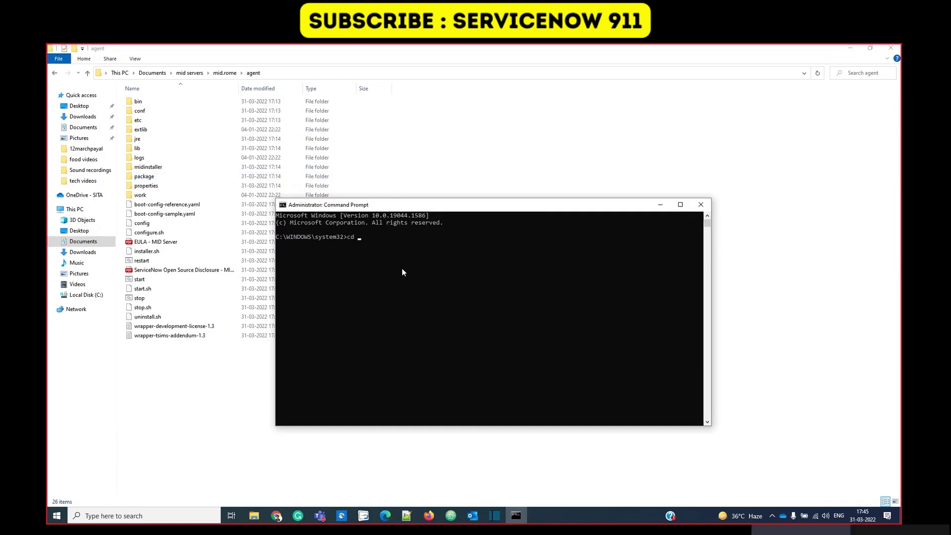
key("ctrl+v")
key("Return")
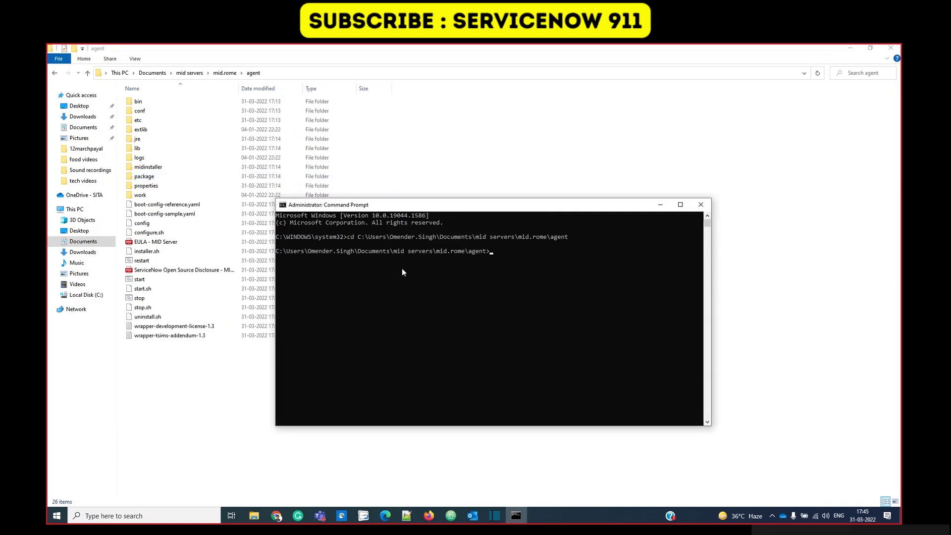
left_click_drag(391, 205, 468, 160)
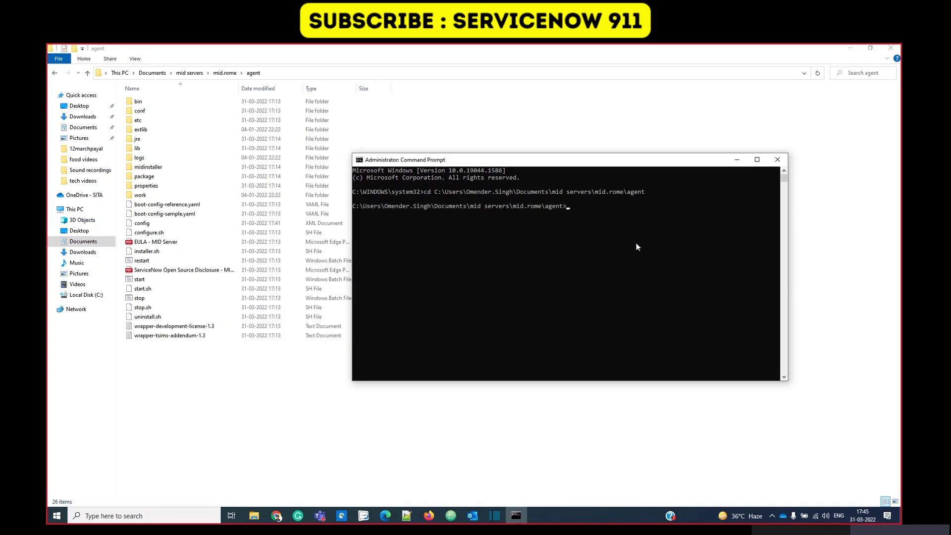
Run start.bat and highlight the 'ServiceNow MID Server service started' output line.
type("start,")
type("bat")
key("Return")
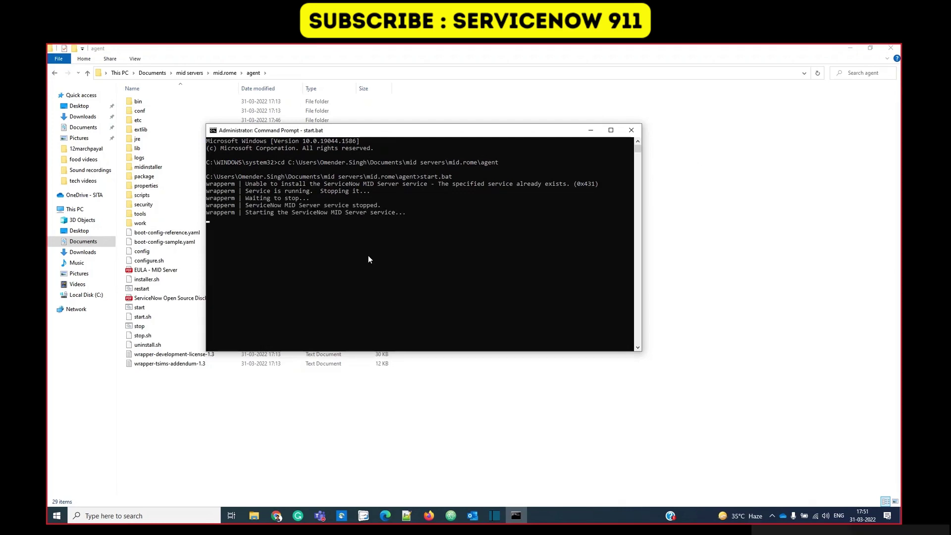
key("super+Up")
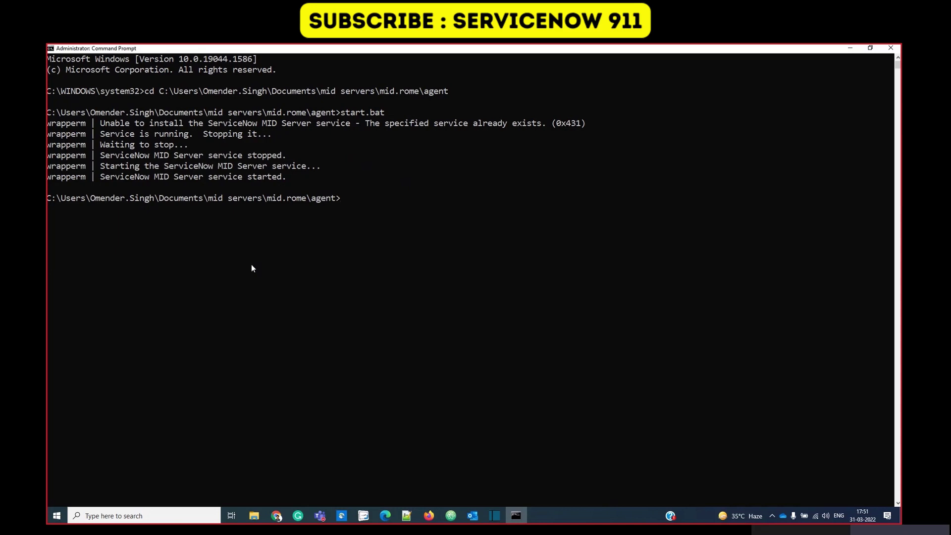
left_click_drag(102, 176, 279, 177)
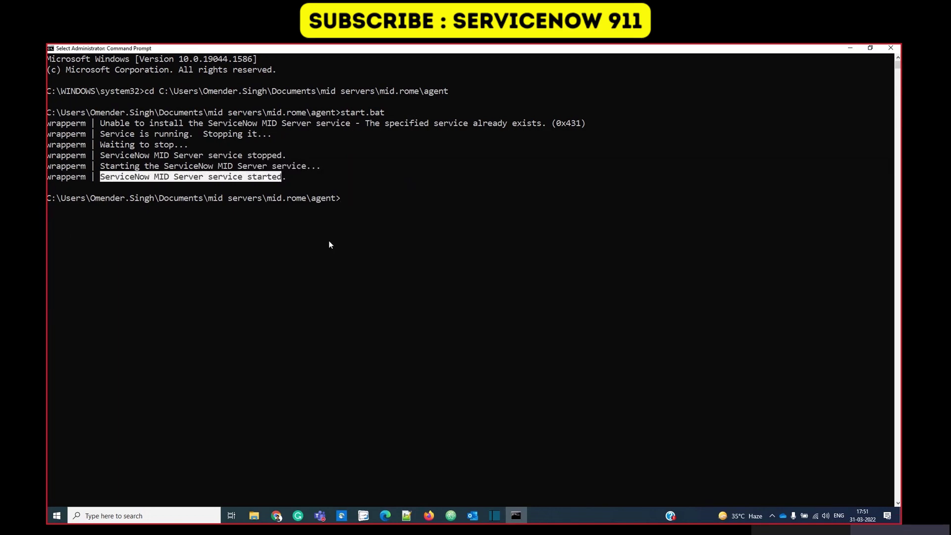
Reload the MID Servers list in Chrome and locate demo_mid_server showing Up.
mouse_move(282, 520)
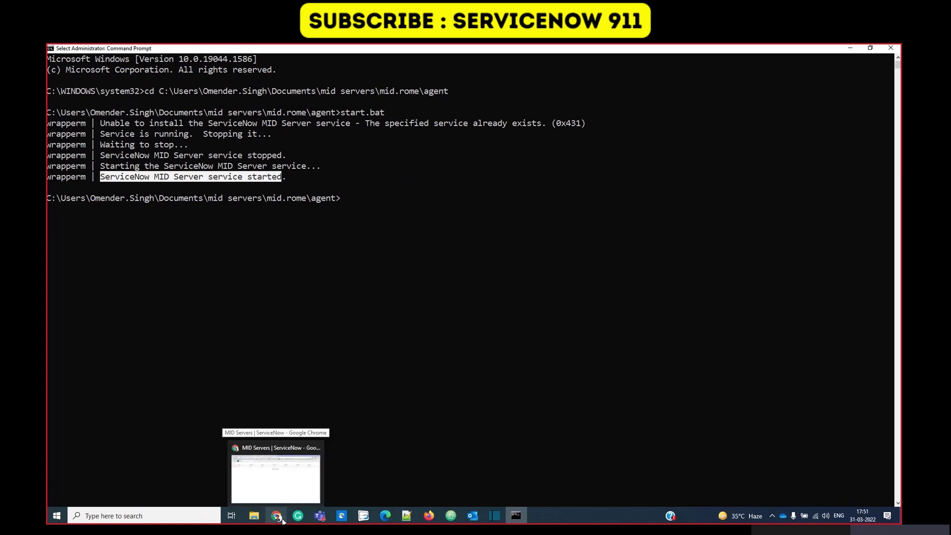
left_click(278, 467)
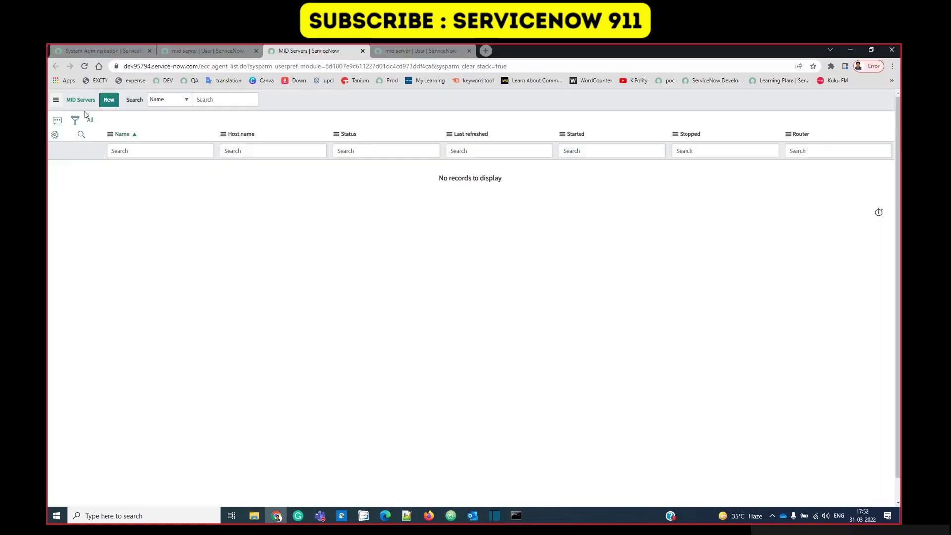
left_click(84, 66)
left_click(154, 175)
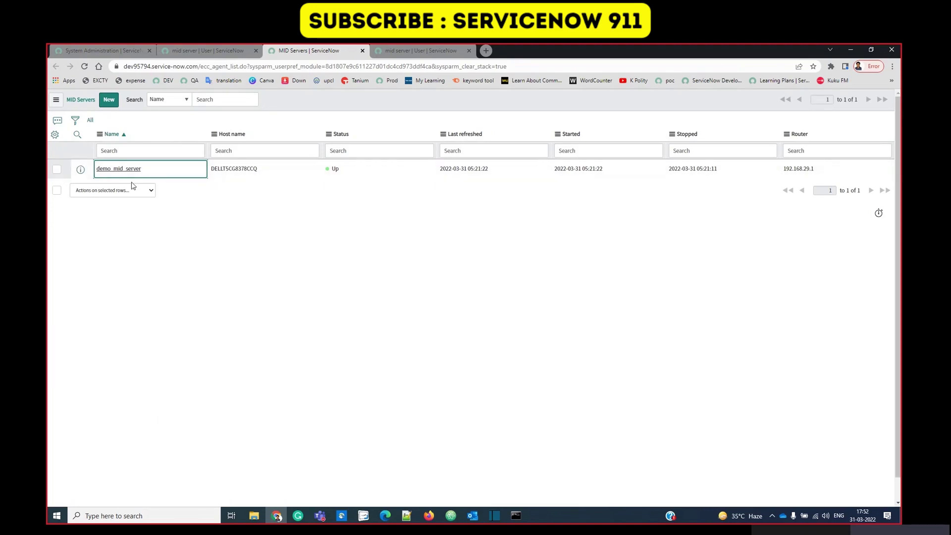
key("Right")
key("Right")
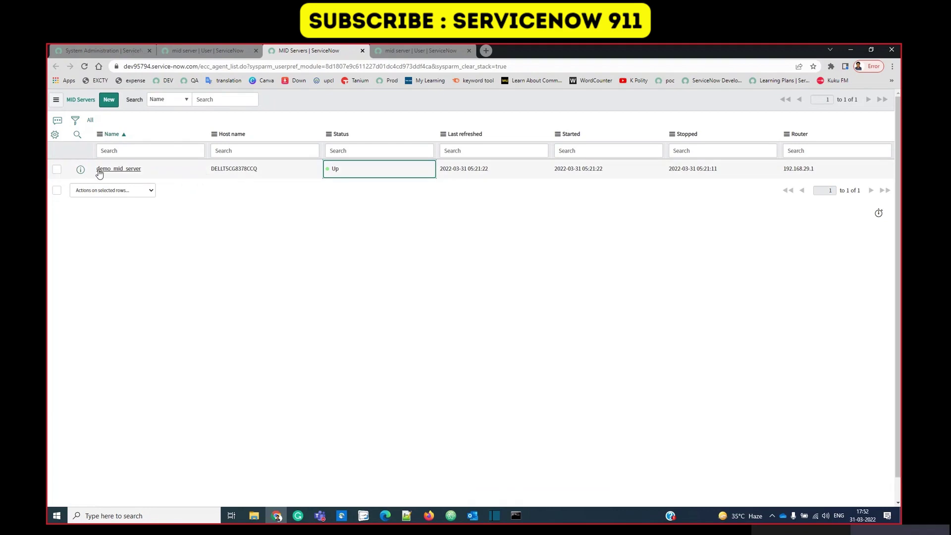
Open the demo_mid_server record, noting status Up and Validated still No.
left_click(113, 170)
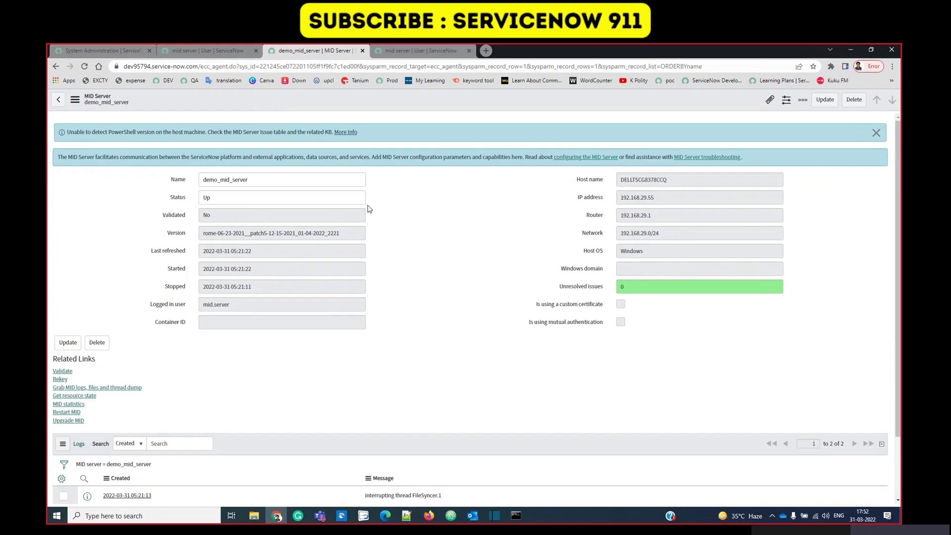
left_click(336, 198)
left_click(437, 207)
left_click(239, 214)
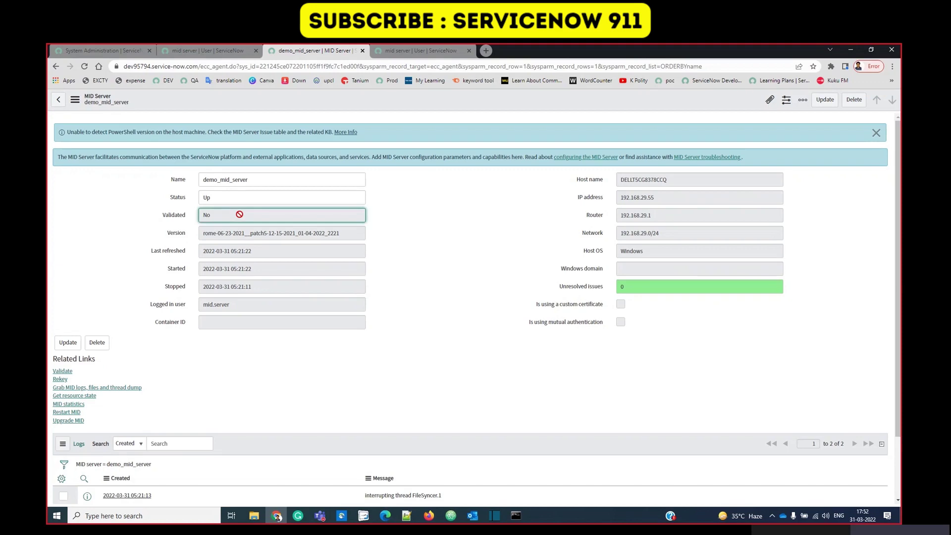
Run Validate on demo_mid_server and reload the form to refresh its status.
left_click(68, 374)
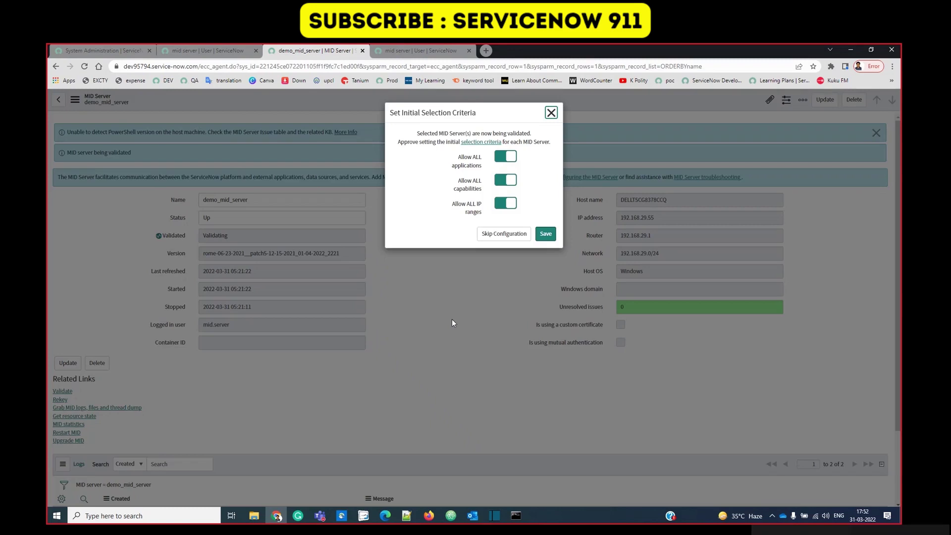
left_click(452, 319)
right_click(365, 98)
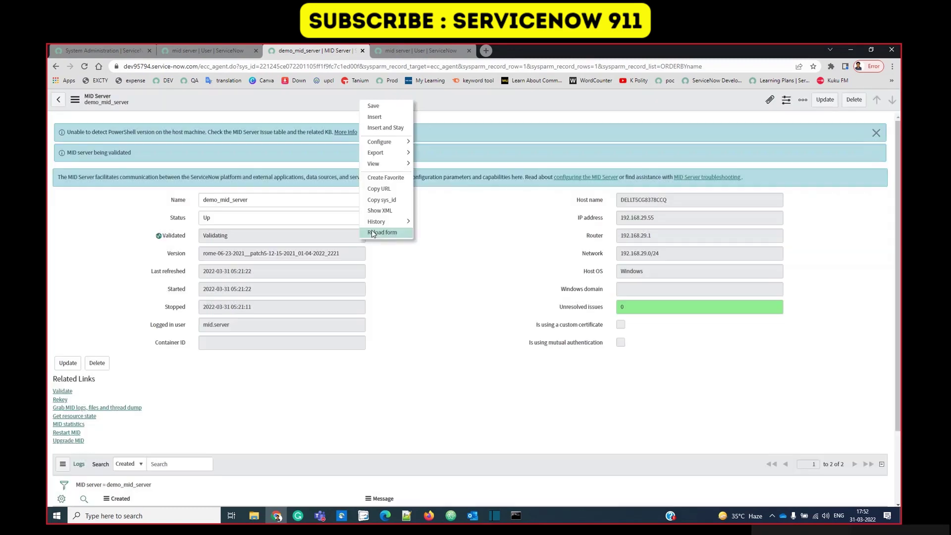
left_click(373, 234)
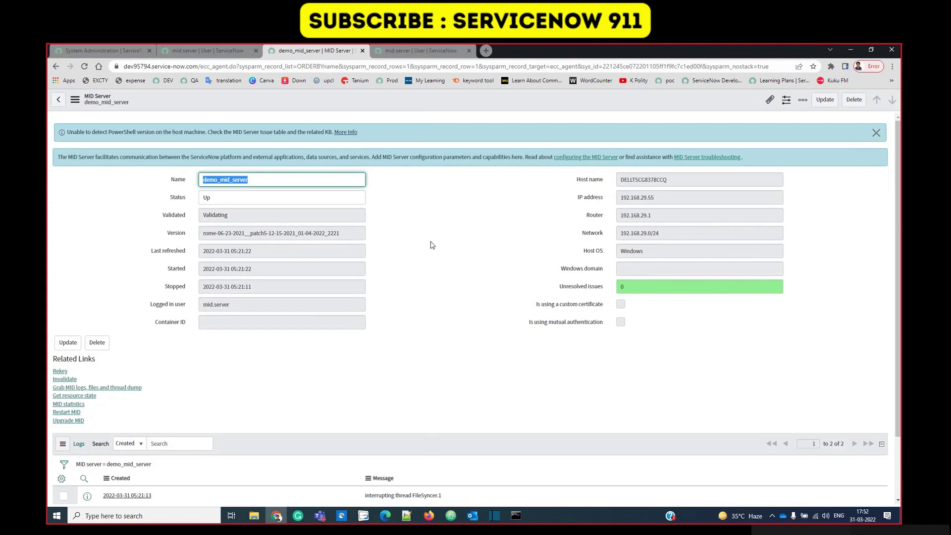
Highlight the logged-in user name shown on the MID server record.
left_click_drag(259, 302, 229, 305)
left_click(205, 315)
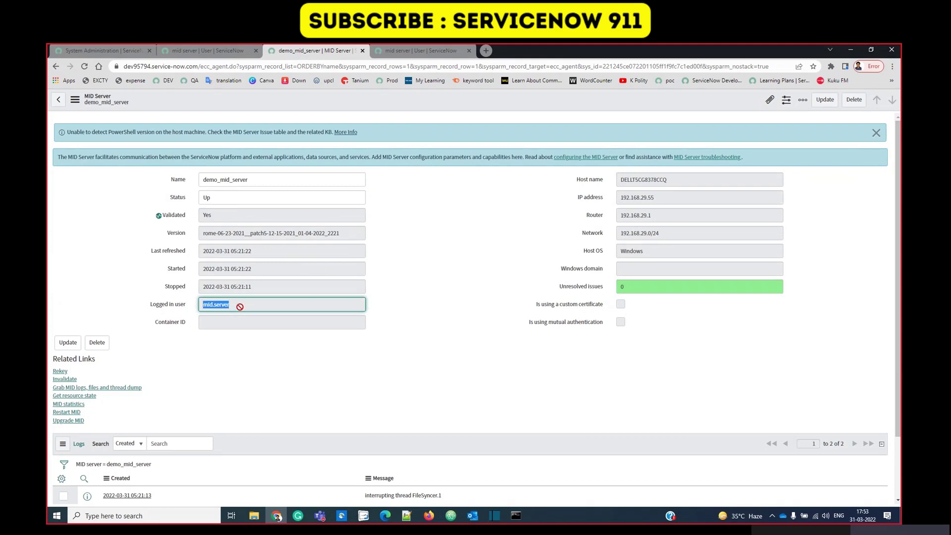
double_click(242, 305)
double_click(246, 305)
left_click(459, 351)
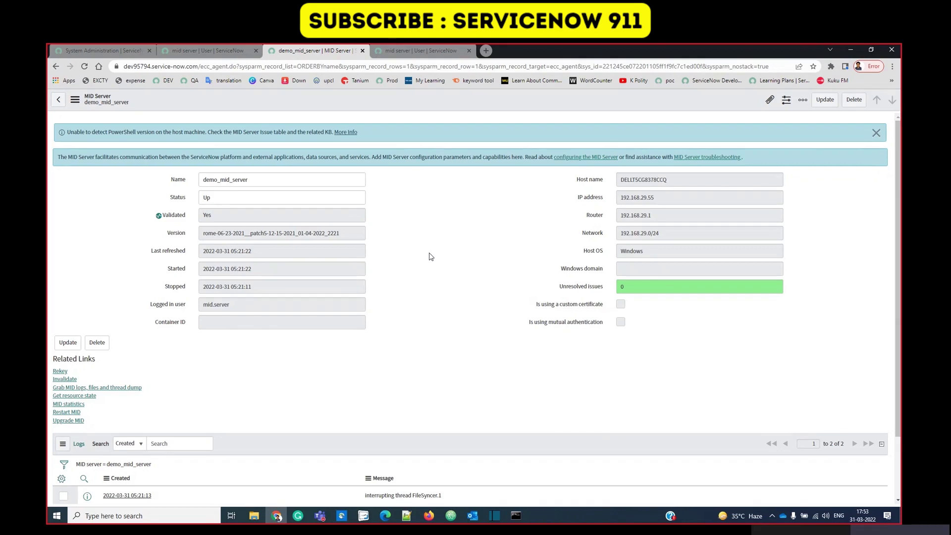
triple_click(245, 303)
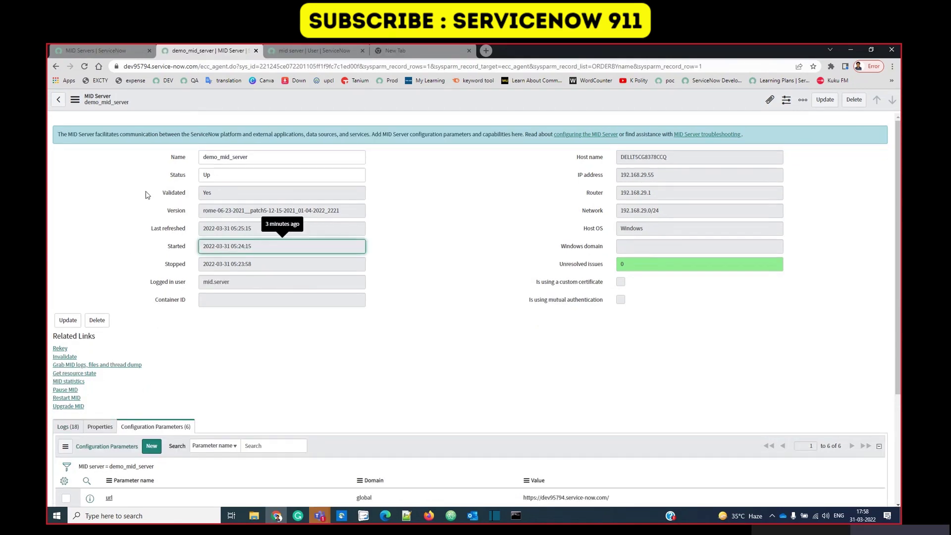
scroll(102, 258, "down", 1)
scroll(102, 258, "down", 3)
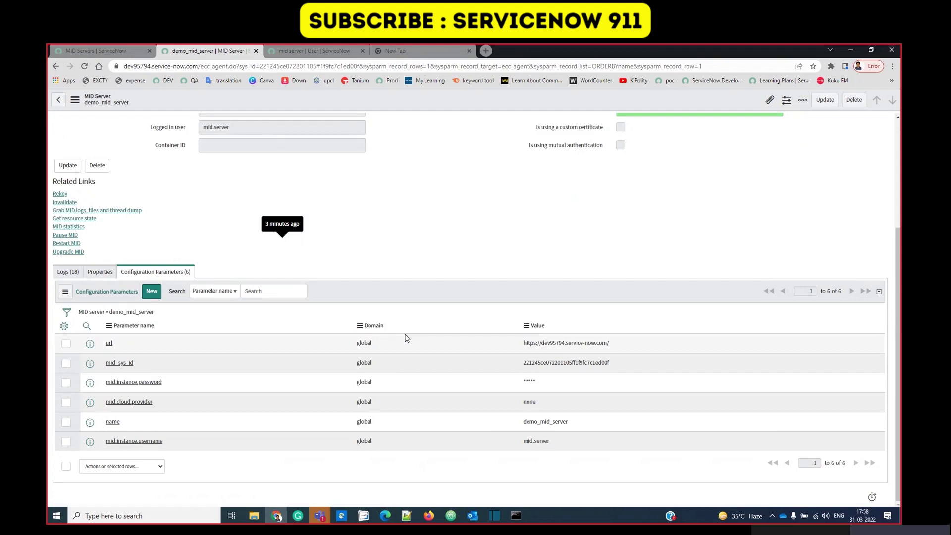
left_click(186, 345)
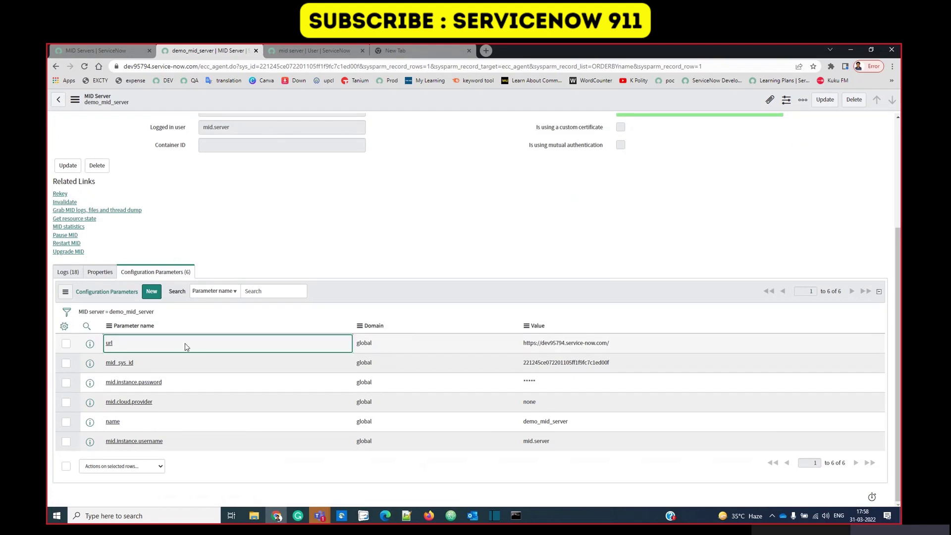
left_click(644, 366)
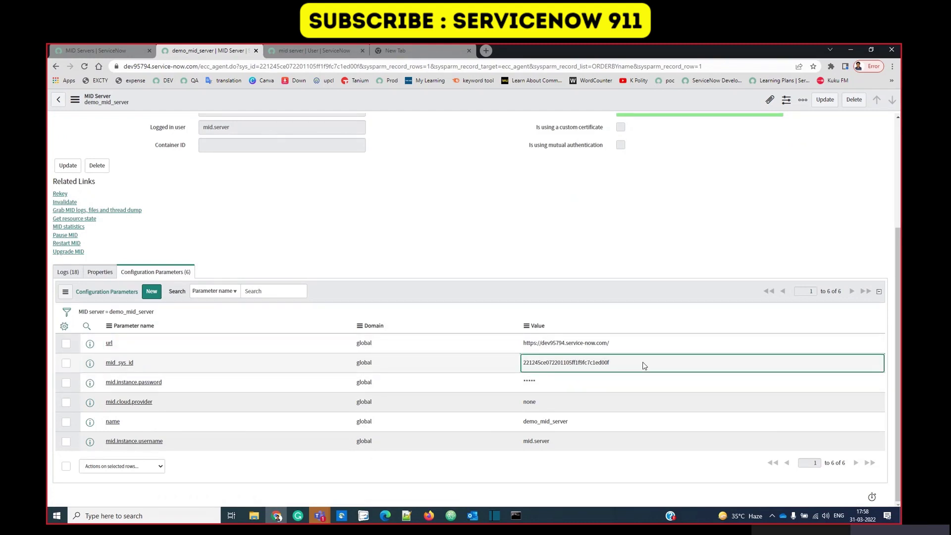
left_click(635, 383)
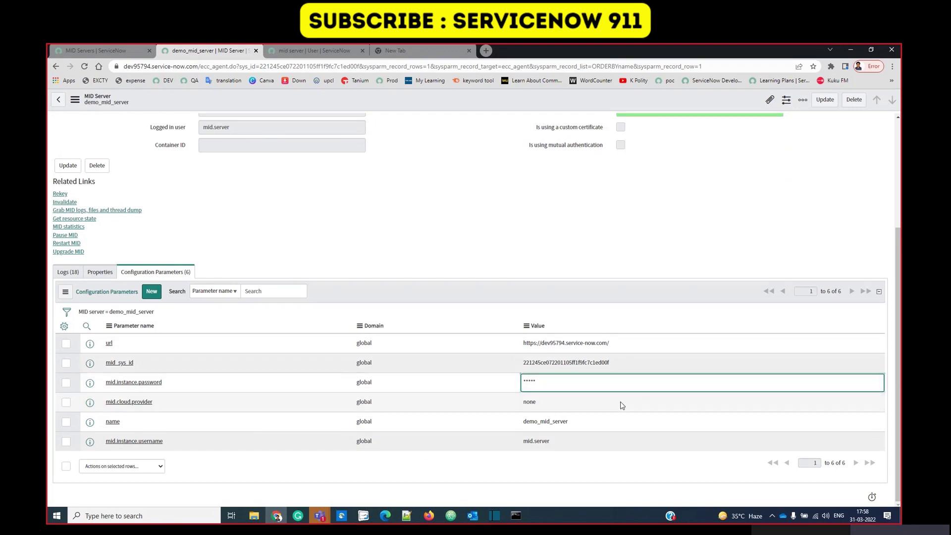
left_click(619, 423)
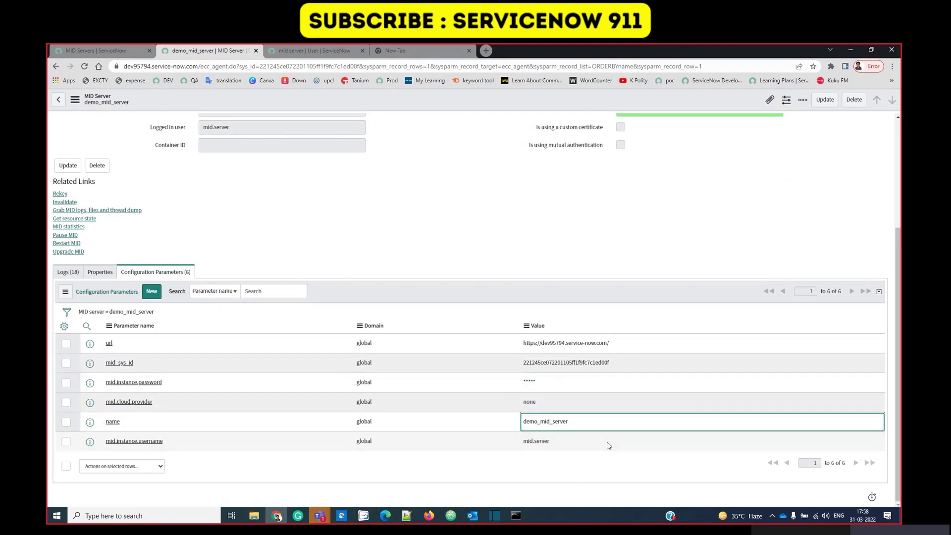
left_click(608, 445)
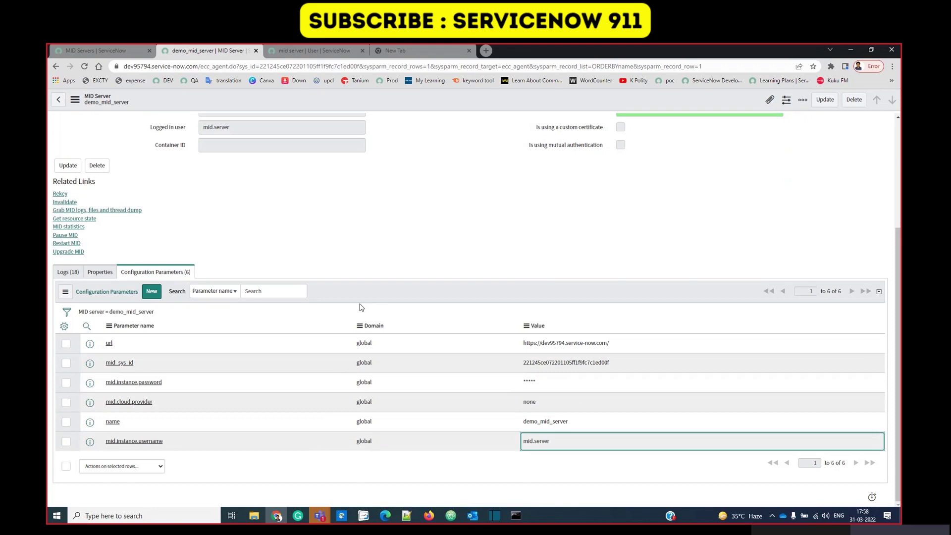
scroll(357, 305, "up", 3)
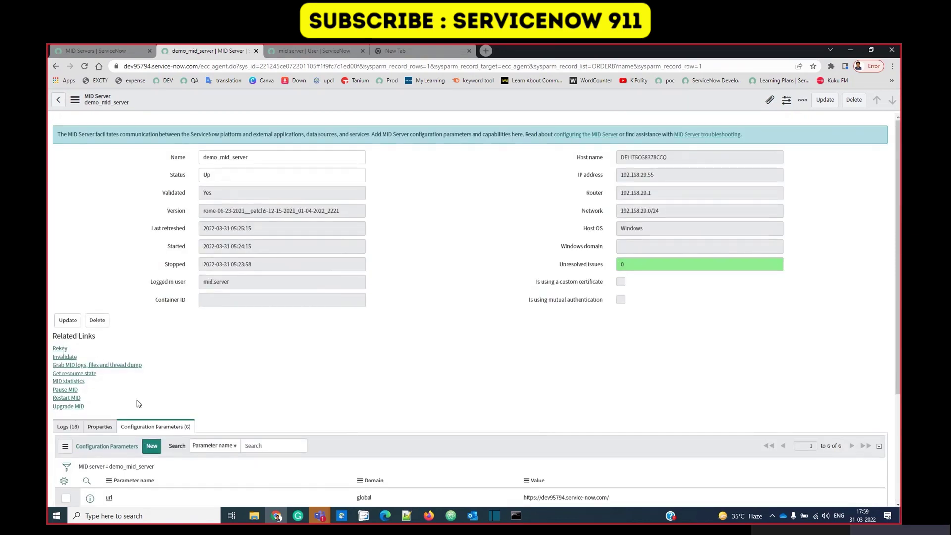
left_click_drag(138, 403, 113, 353)
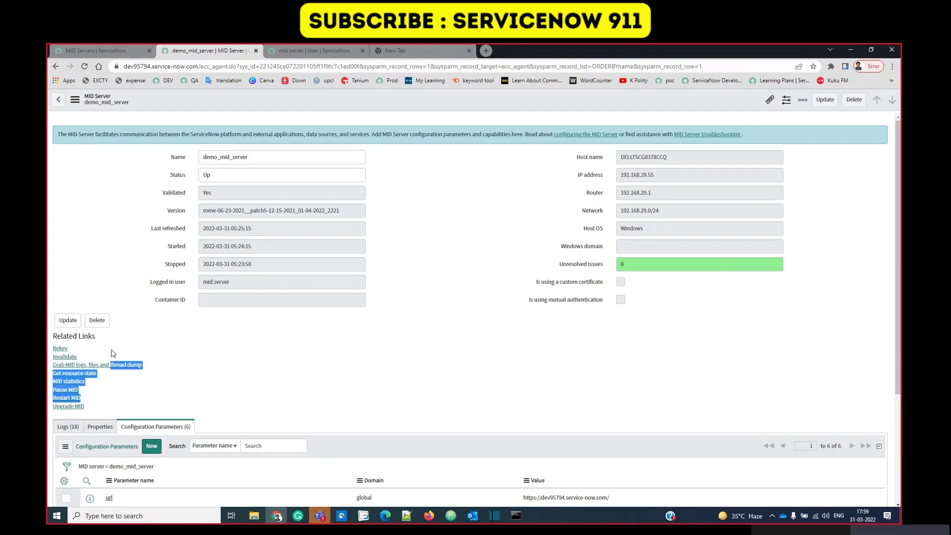
left_click(164, 338)
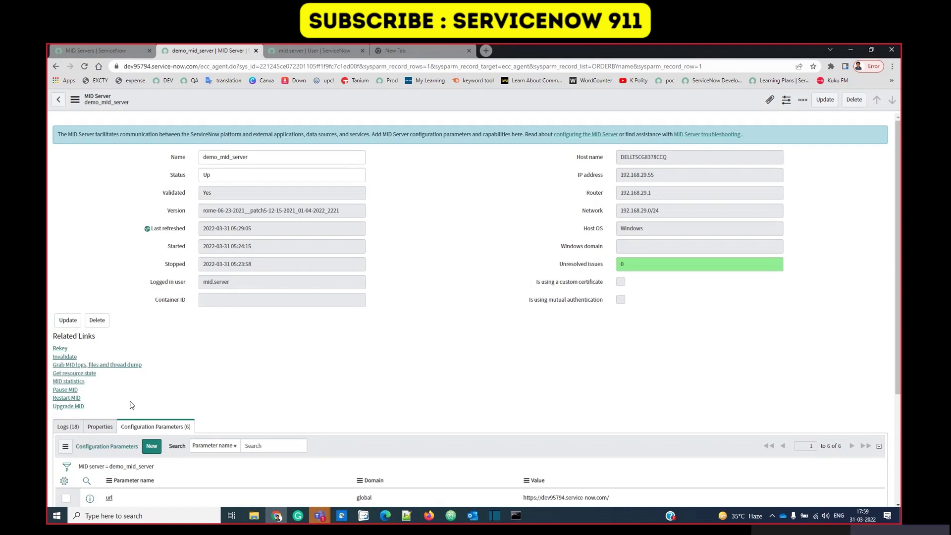
left_click_drag(129, 402, 55, 281)
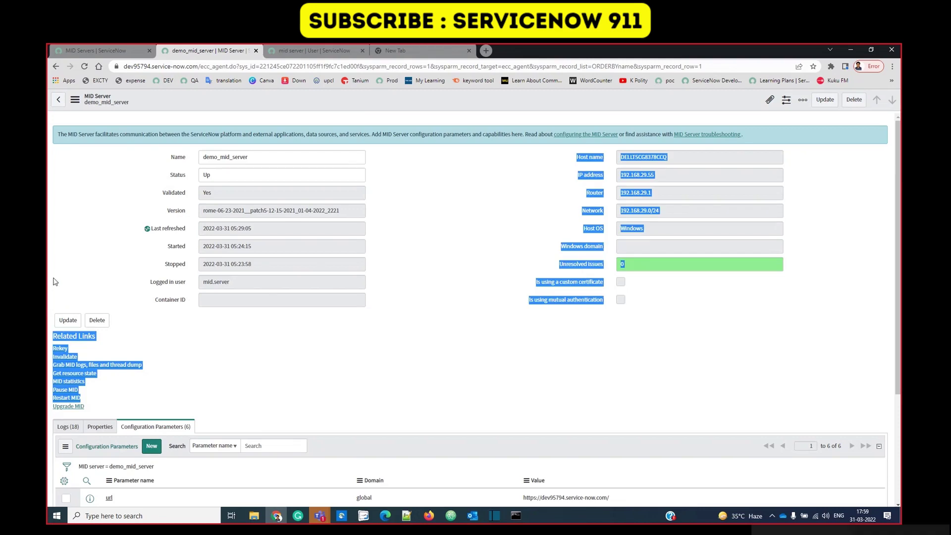
left_click(100, 197)
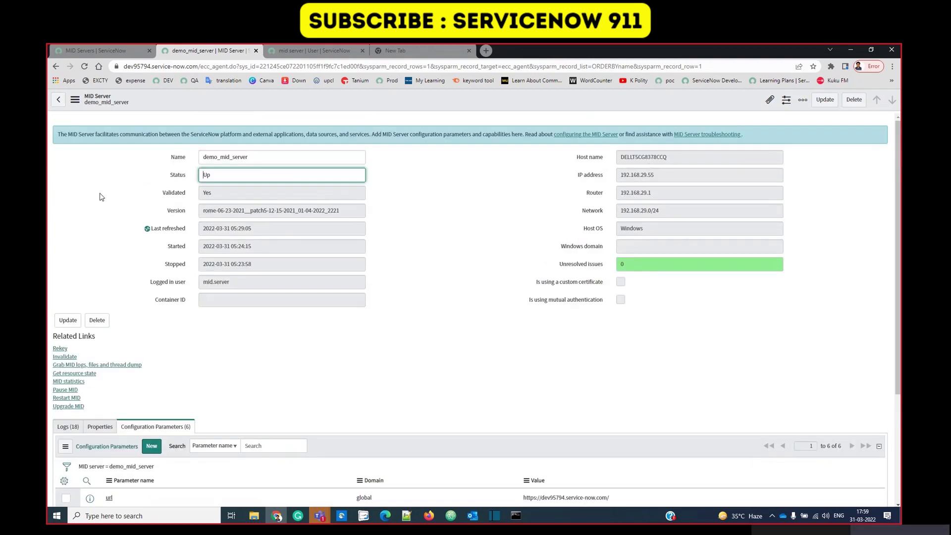